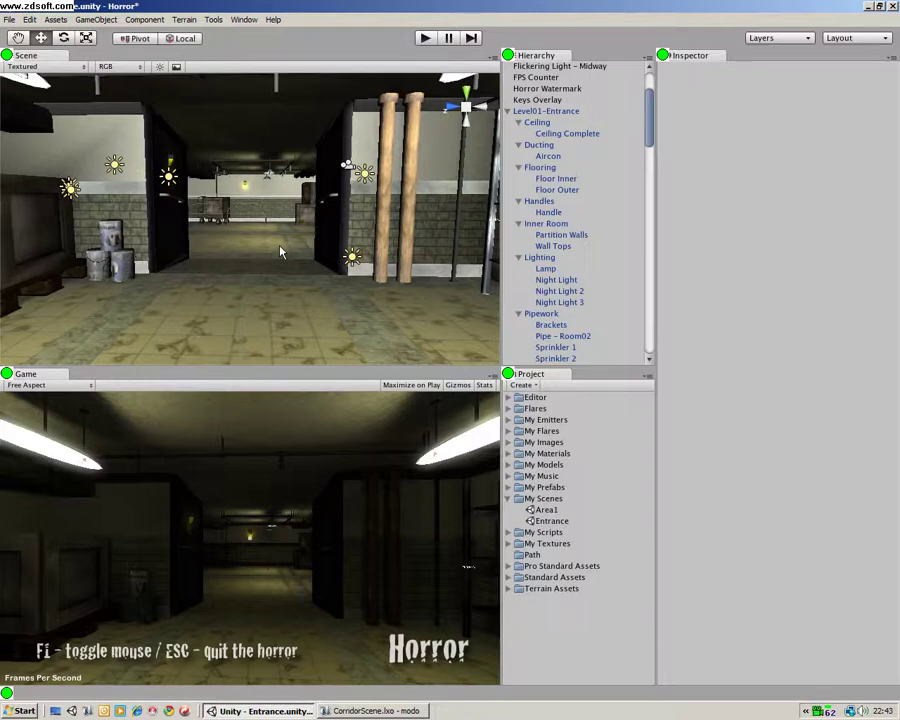
- Examine the stairwell and the overall room layout of the Entrance level in the scene view
right_click_drag(301, 295, 365, 248)
scroll(294, 355, "down", 4)
scroll(294, 355, "down", 5)
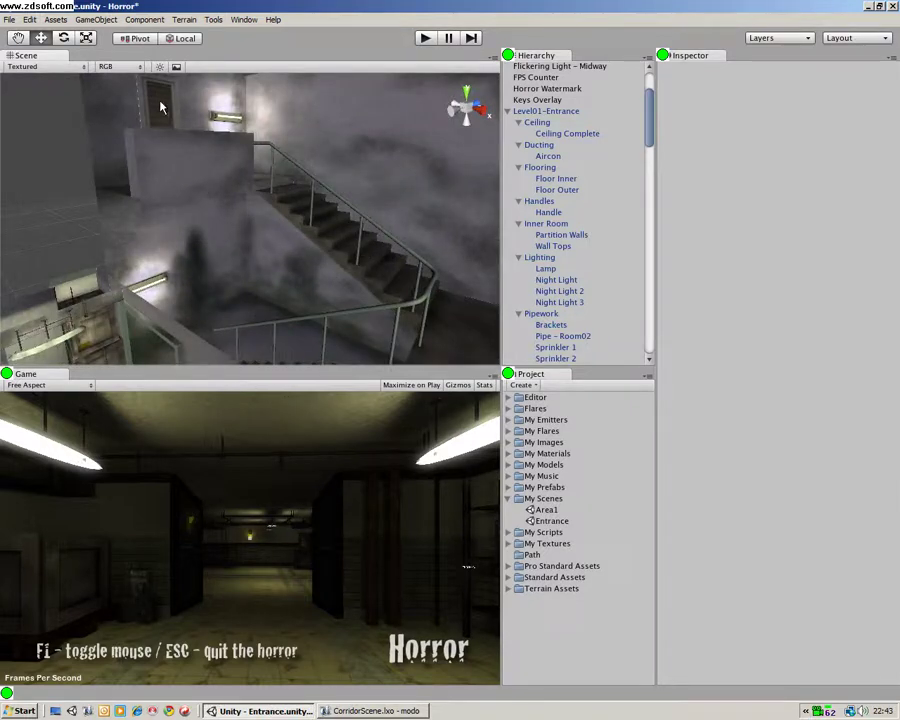
right_click_drag(161, 107, 292, 165)
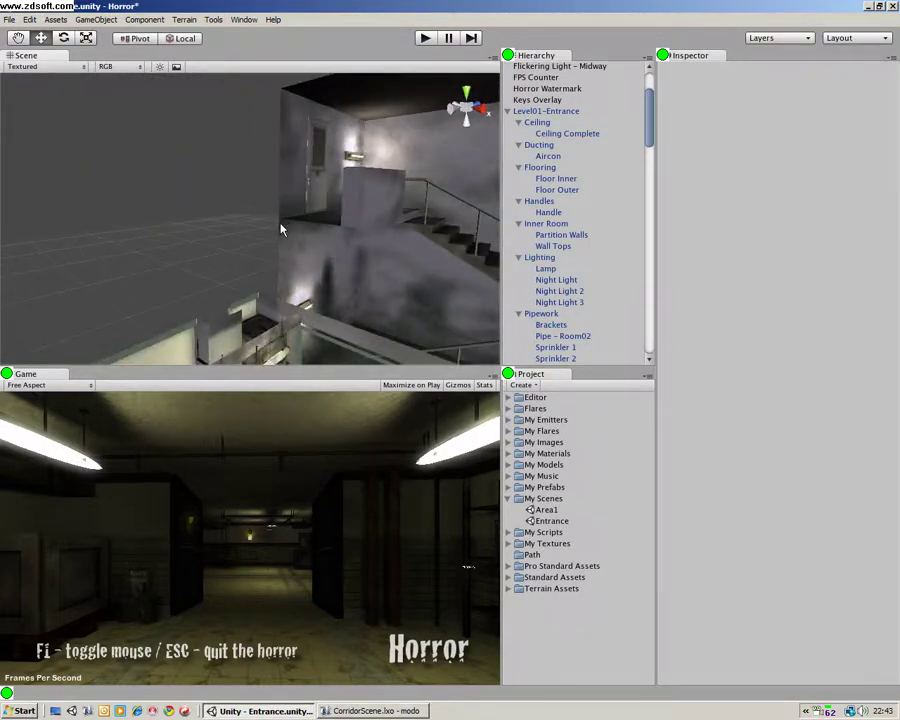
right_click_drag(295, 287, 200, 313)
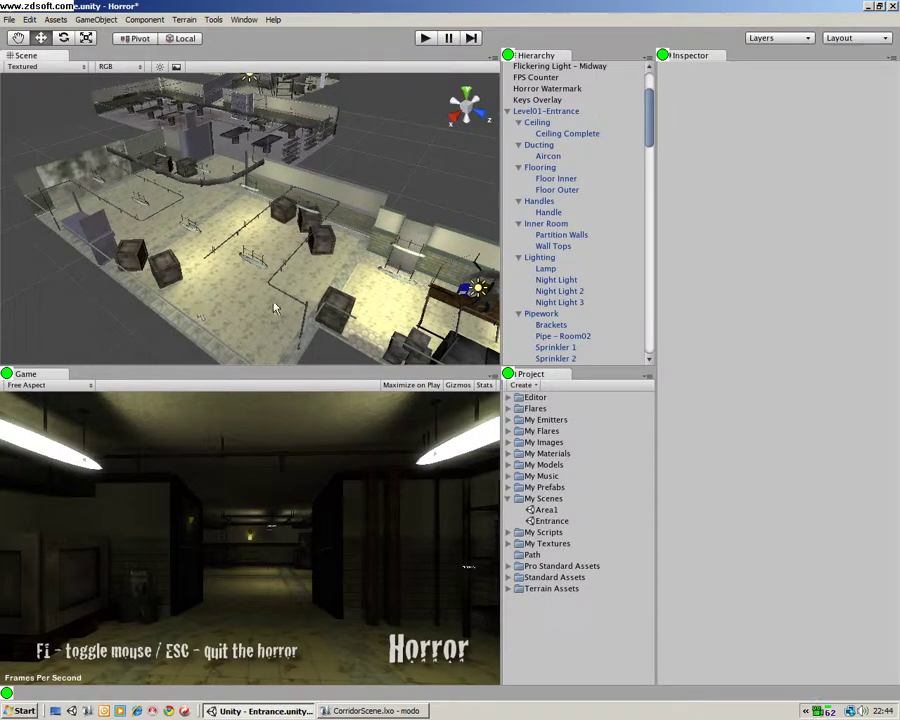
left_click_drag(197, 311, 278, 293, "alt")
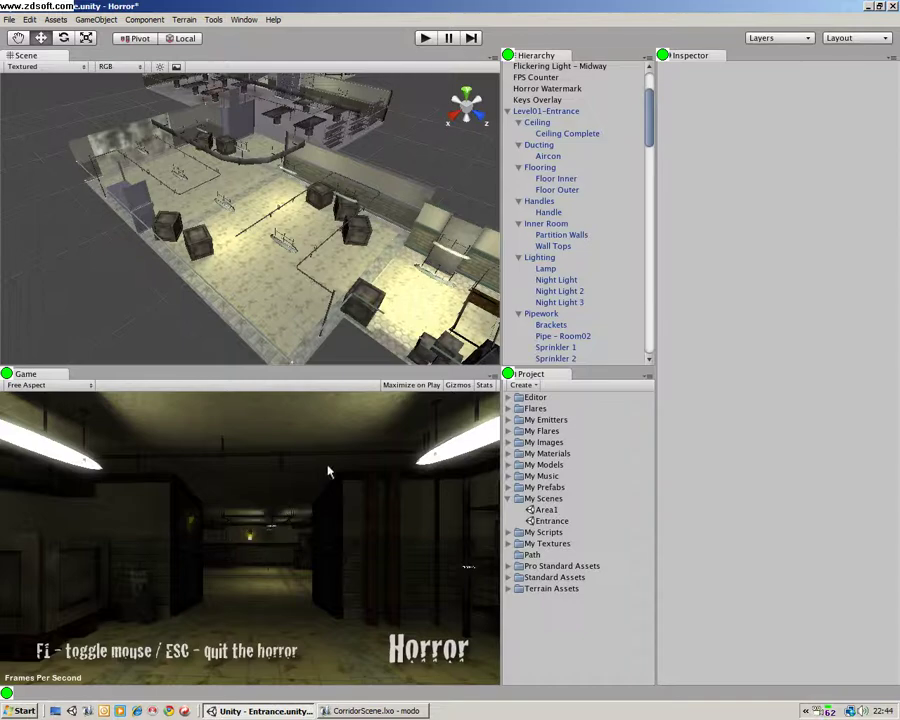
- Turn on scene lighting in the scene view and inspect the level's rooms, including the red-lit area, under their own lights
left_click(160, 67)
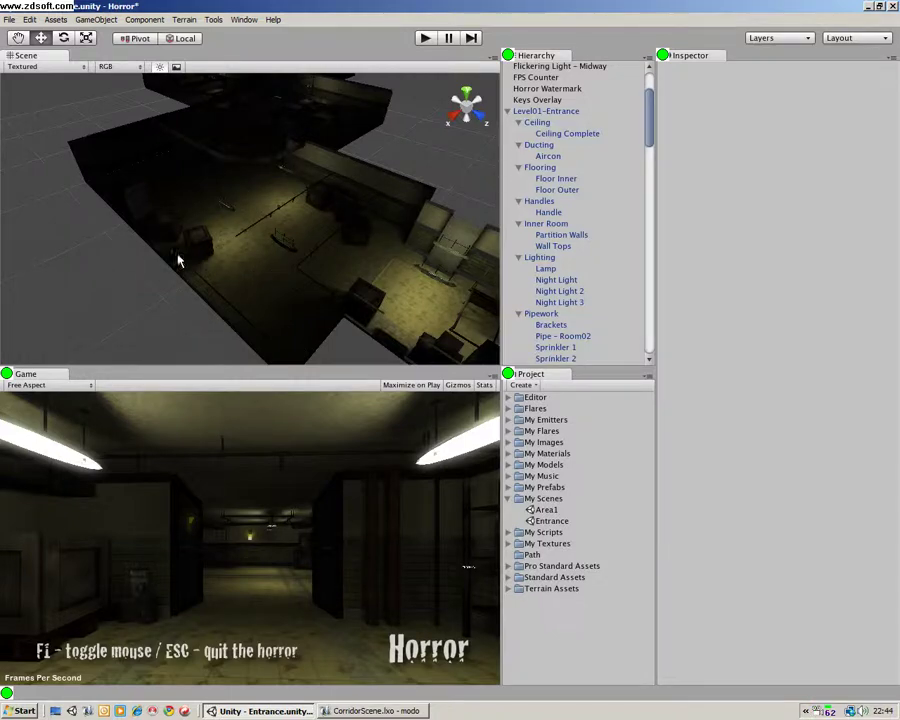
left_click_drag(349, 267, 387, 277, "alt")
right_click_drag(387, 277, 456, 256, "alt")
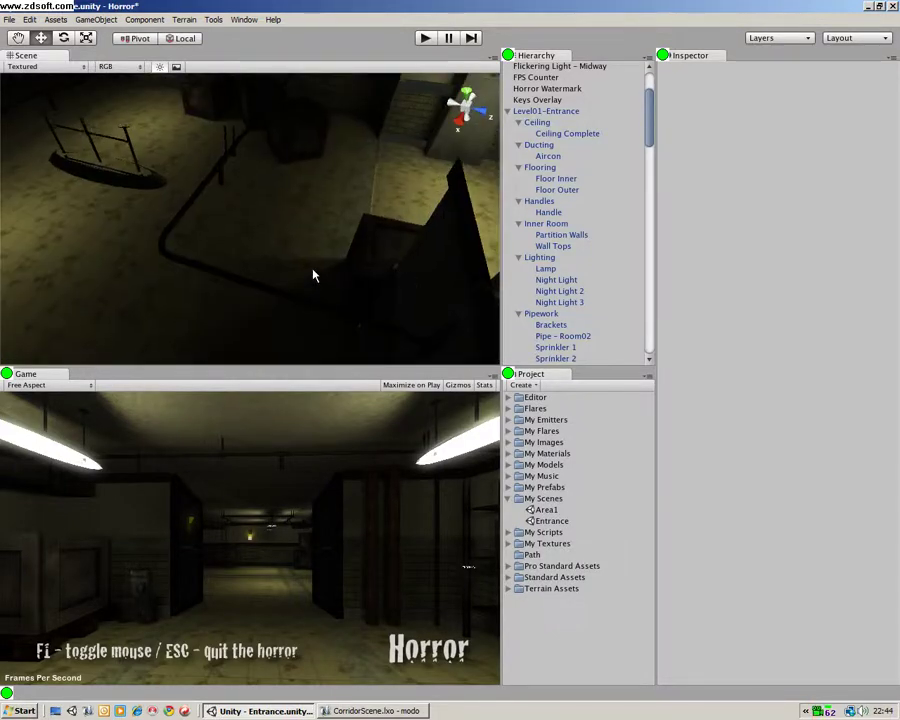
left_click_drag(222, 242, 505, 163, "alt")
left_click_drag(310, 125, 28, 239, "alt")
left_click_drag(182, 214, 472, 245, "alt")
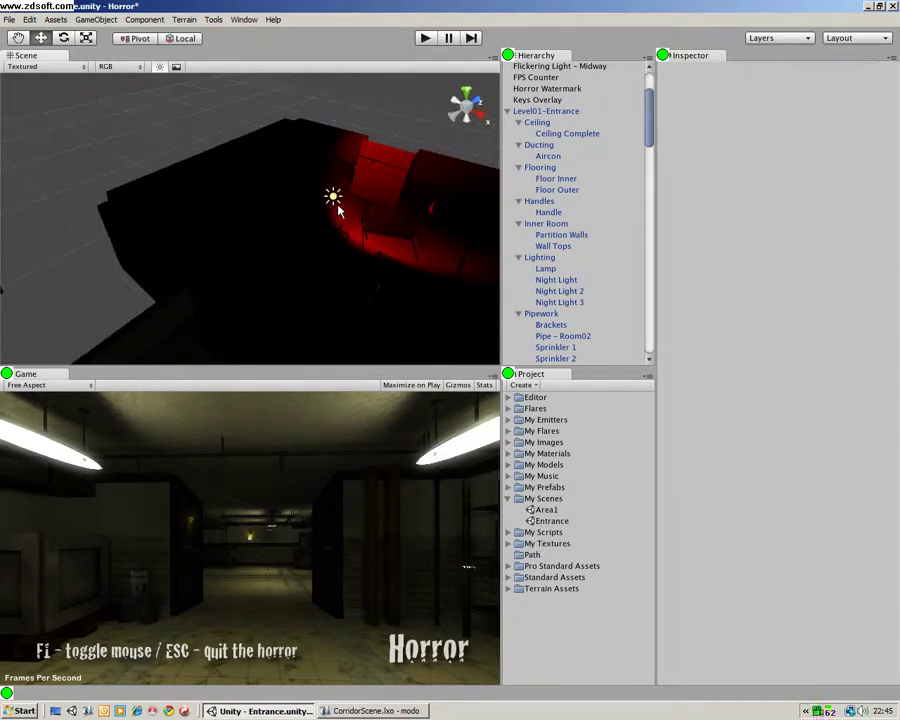
left_click_drag(345, 214, 148, 200, "alt")
scroll(267, 235, "down", 4)
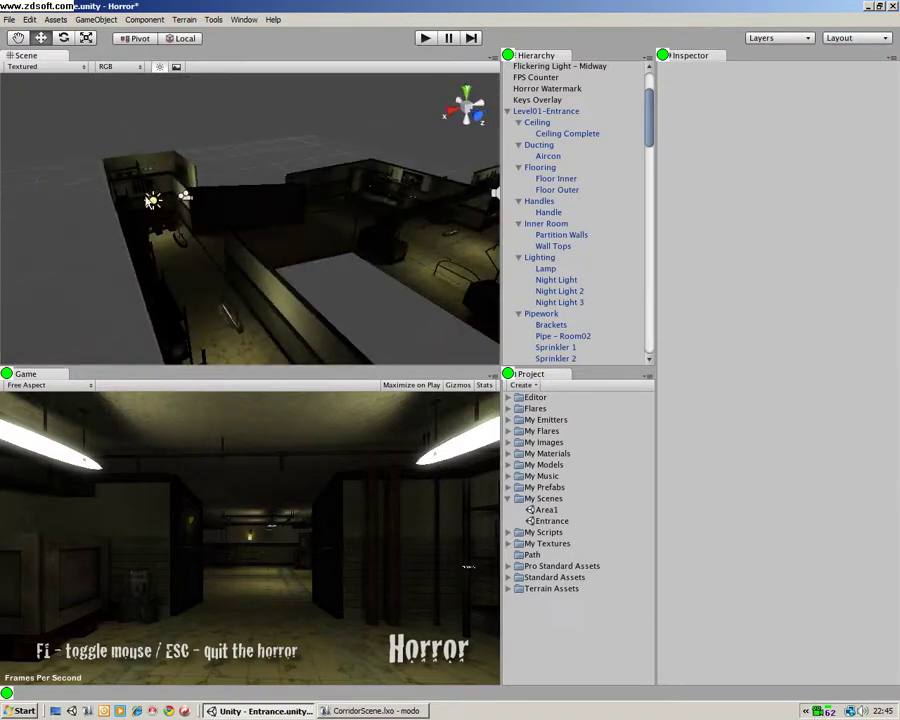
middle_click_drag(211, 219, 257, 221)
left_click_drag(257, 221, 490, 84, "alt")
- Run the Entrance scene briefly in play mode, stop it, and examine how the level's rooms are lit and connected
left_click(424, 39)
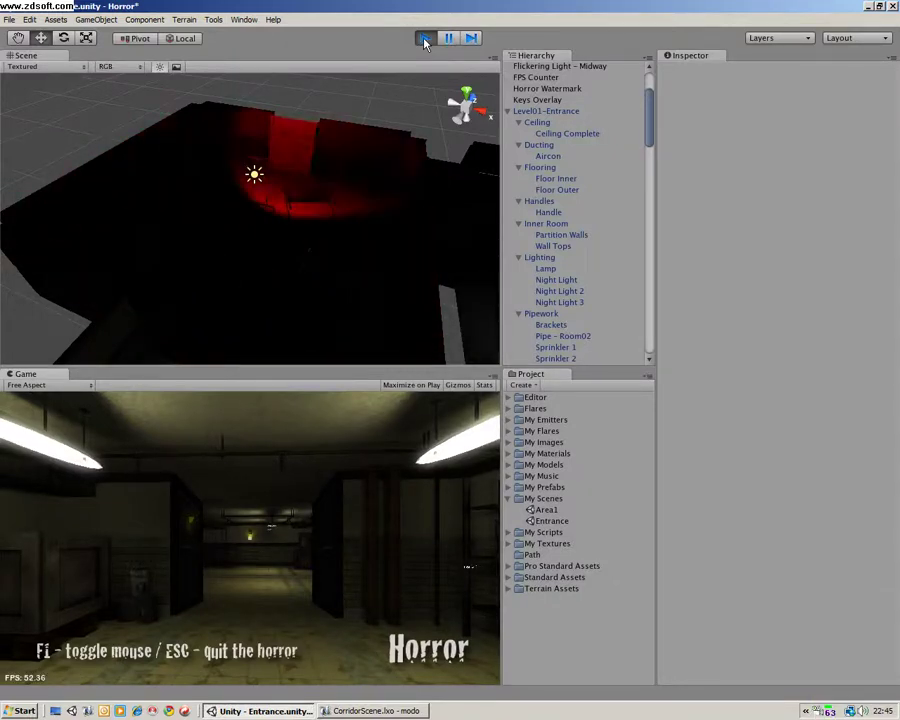
left_click(424, 41)
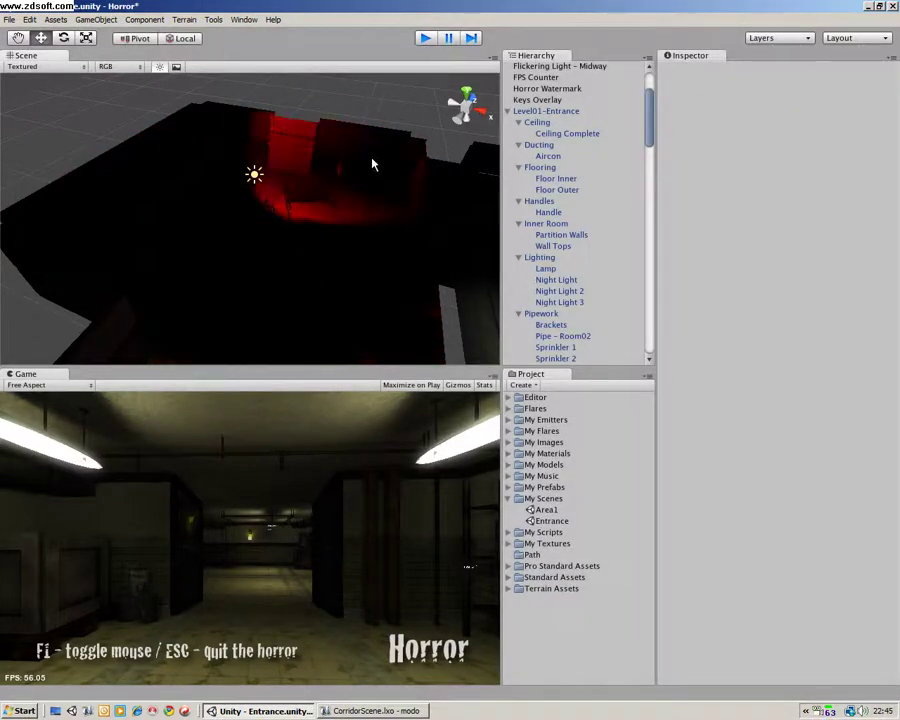
left_click_drag(374, 163, 526, 180, "alt")
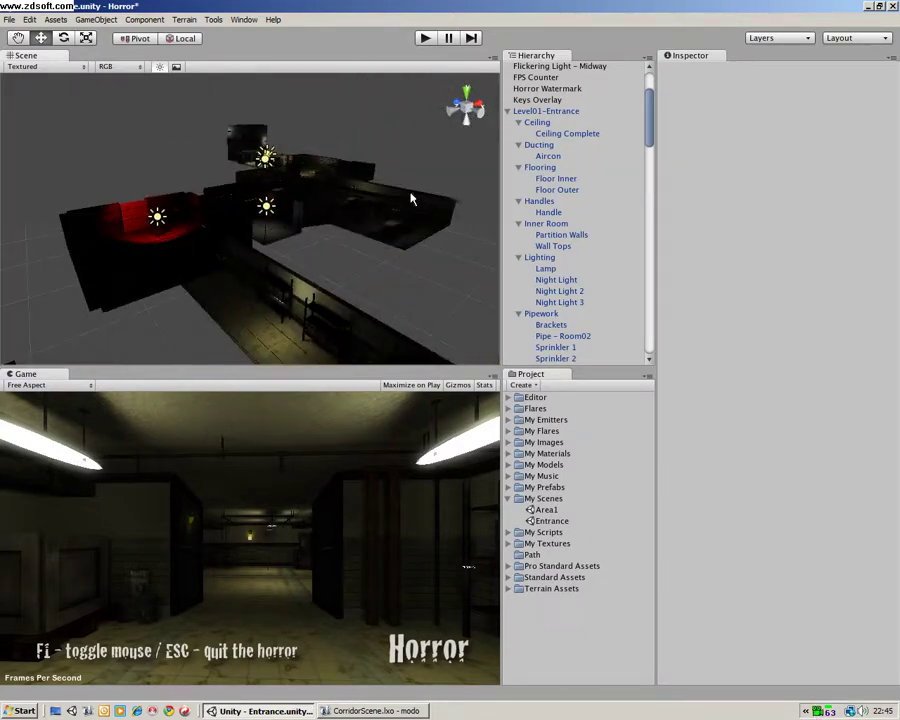
left_click_drag(410, 199, 340, 191, "alt")
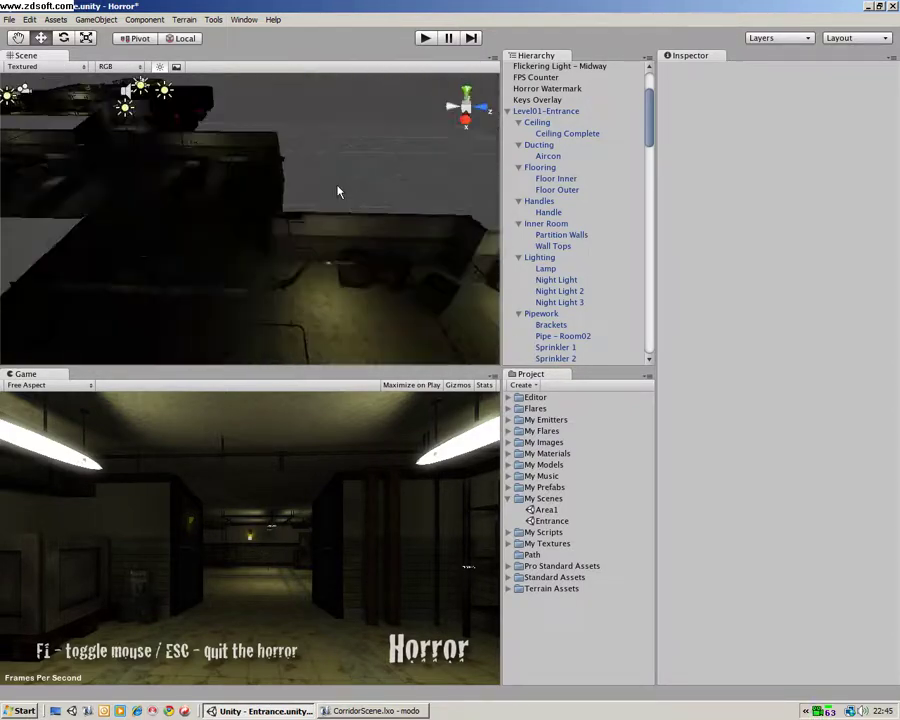
mouse_move(305, 242)
left_mouse_down("alt")
mouse_move(283, 223)
mouse_move(279, 233)
mouse_move(297, 236)
left_mouse_up("alt")
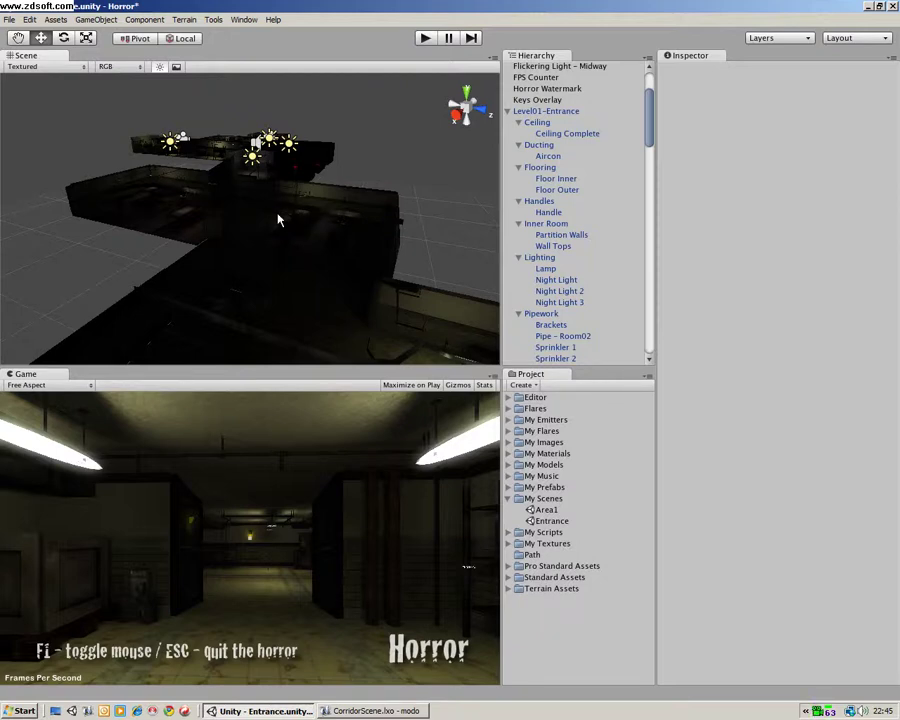
left_click_drag(279, 218, 420, 219, "alt")
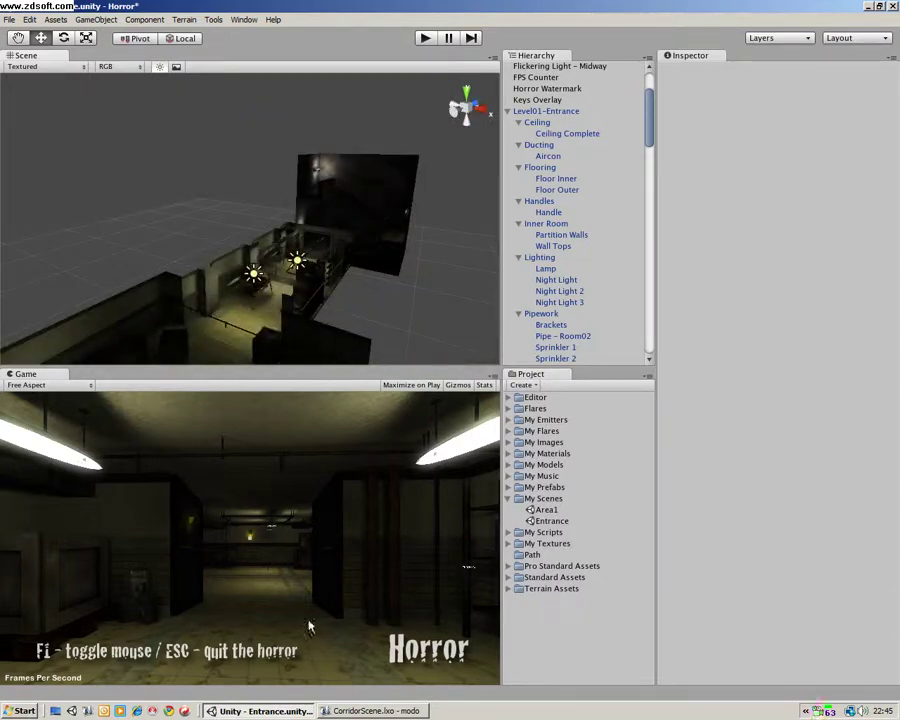
- Switch to the CorridorScene.lxo floor plan in modo and add a new mesh item named Room Complete
left_click(365, 711)
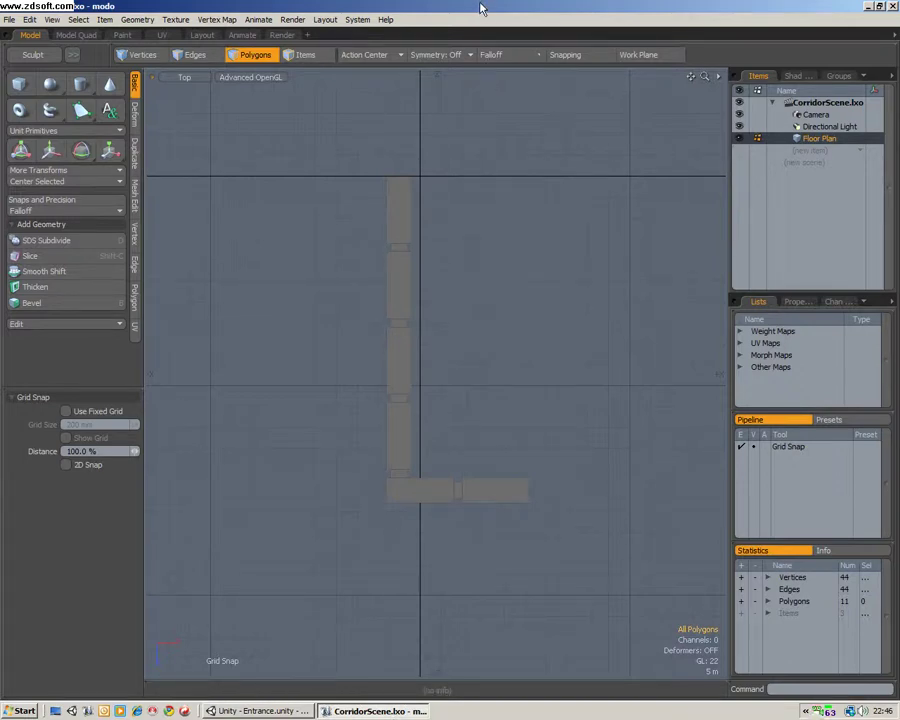
key("alt")
left_click_drag(484, 434, 508, 366, "alt+shift")
key("ctrl")
scroll(508, 366, "down", 2)
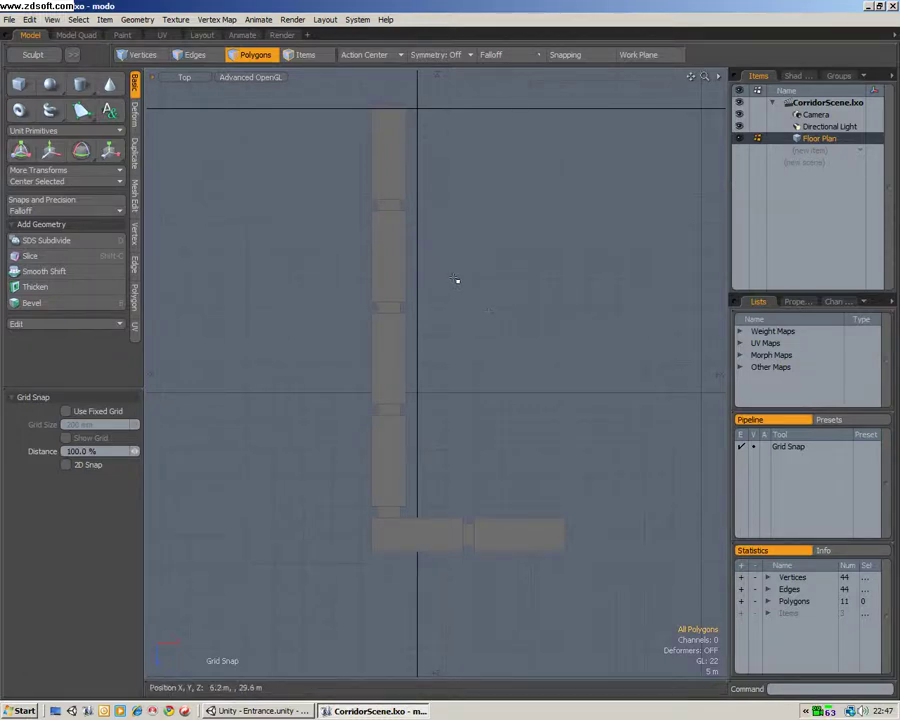
left_click(836, 152)
left_click(834, 153)
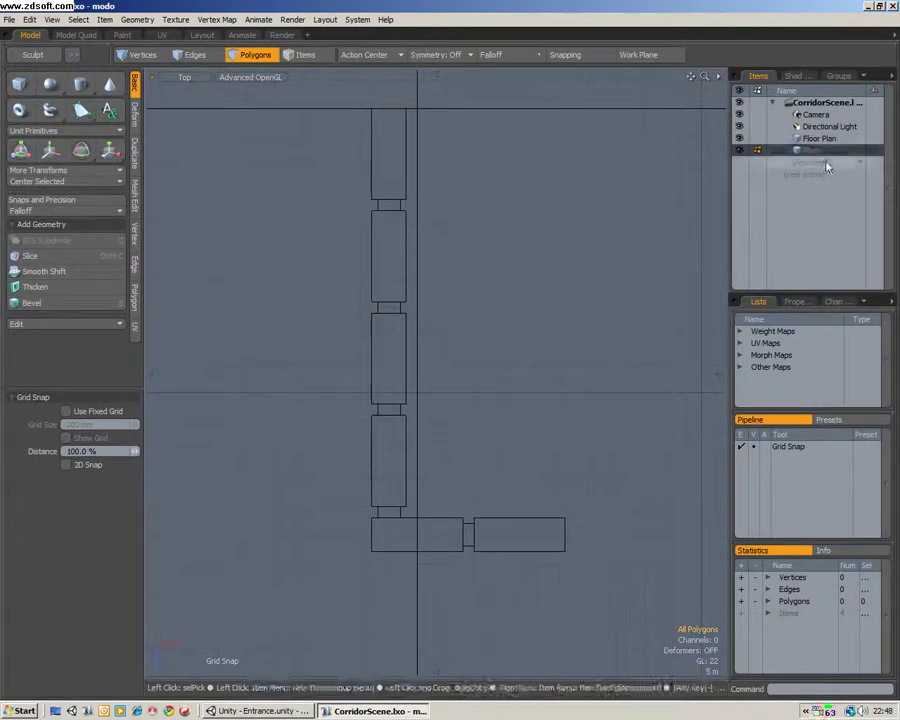
double_click(814, 150)
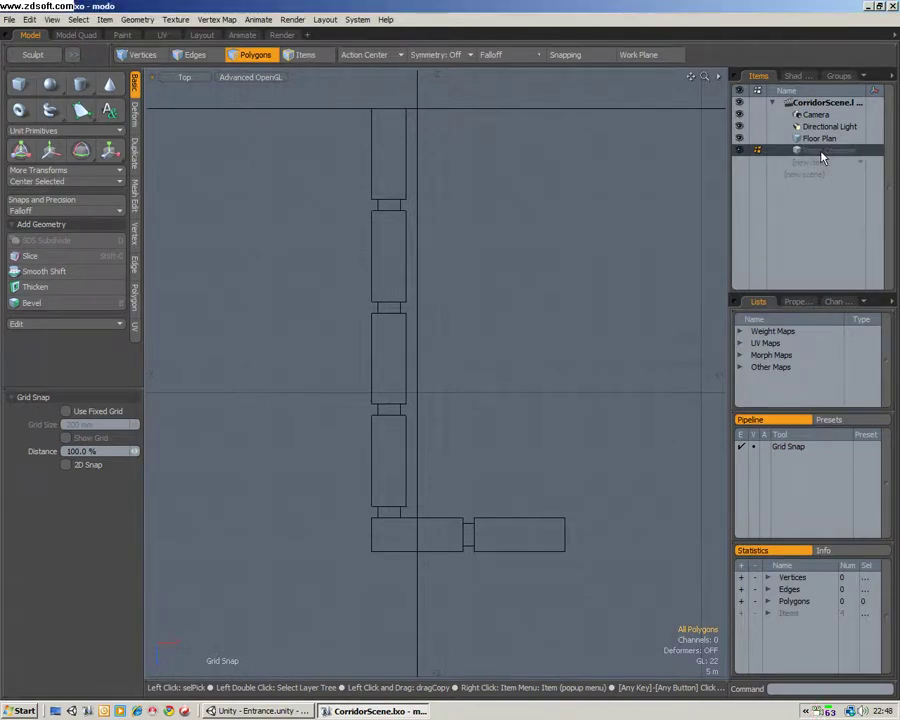
key("Return")
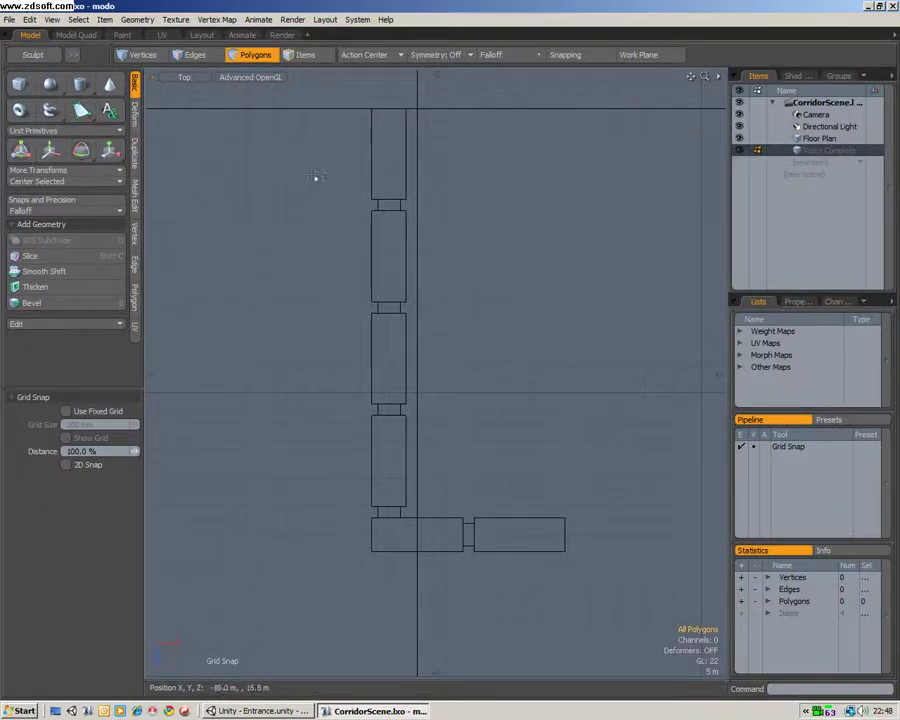
- Draw a flat cube base 6 m by 16 m over the first room outline of the floor plan with the Cube tool
left_click_drag(462, 227, 494, 286, "alt+shift")
scroll(452, 242, "up", 5)
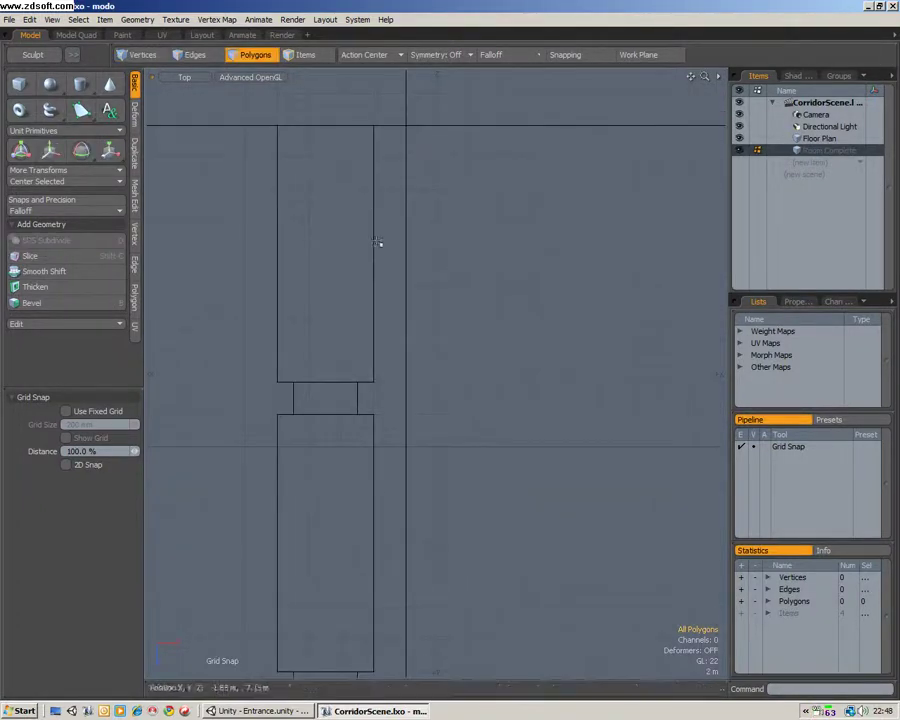
left_click_drag(380, 244, 478, 285, "alt+shift")
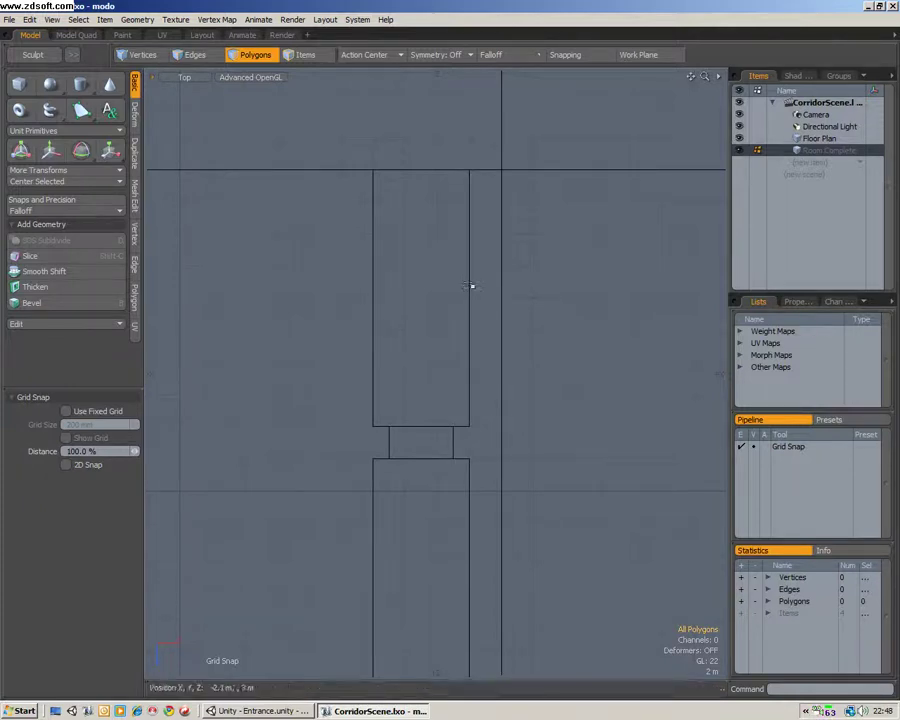
left_click(21, 87)
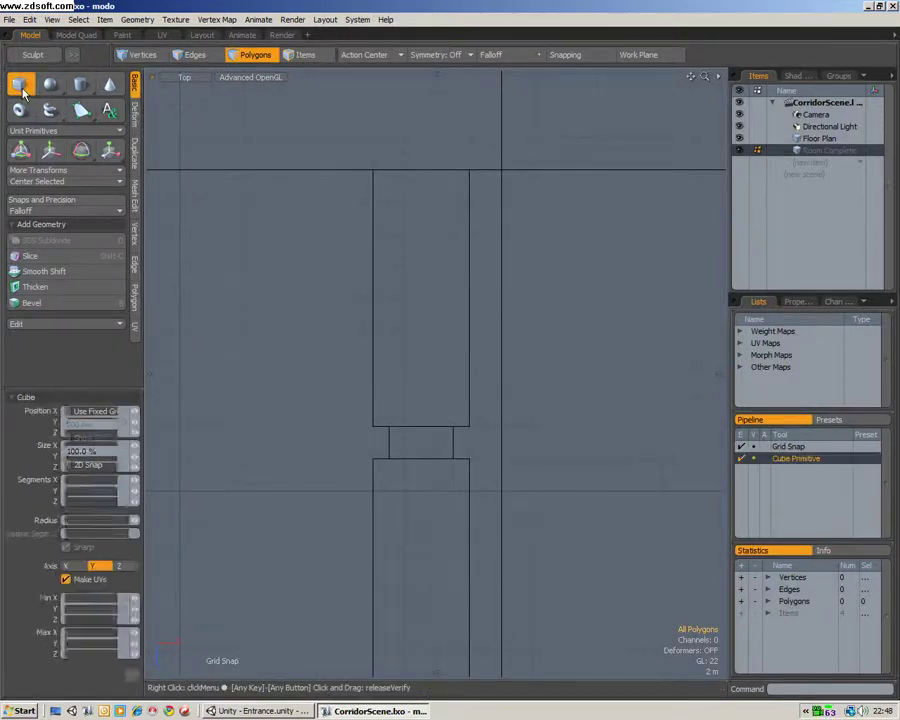
left_click(566, 56)
left_click(576, 56)
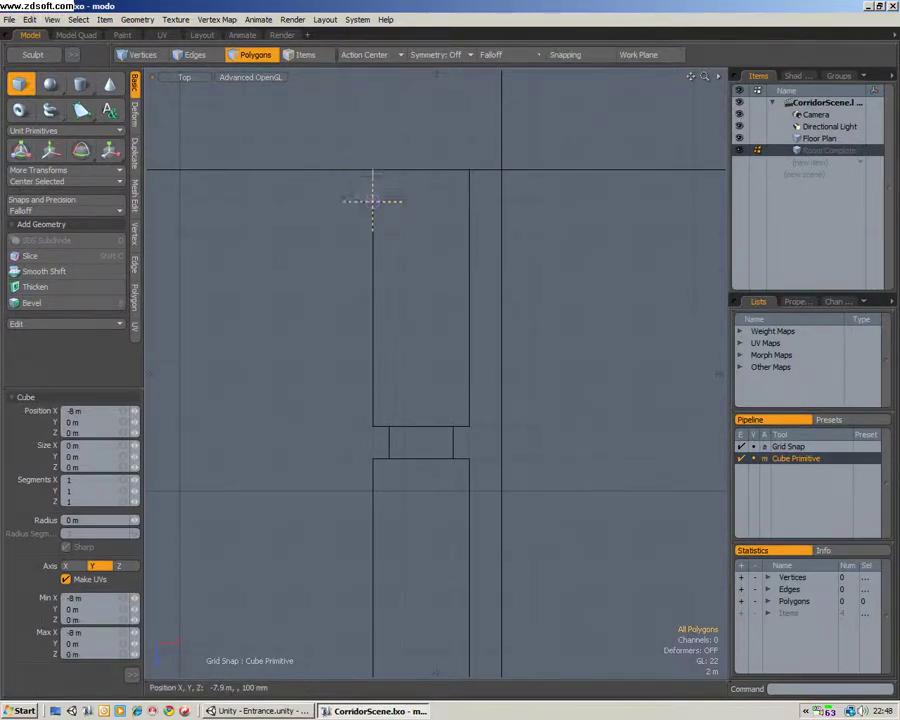
left_click_drag(373, 176, 470, 427)
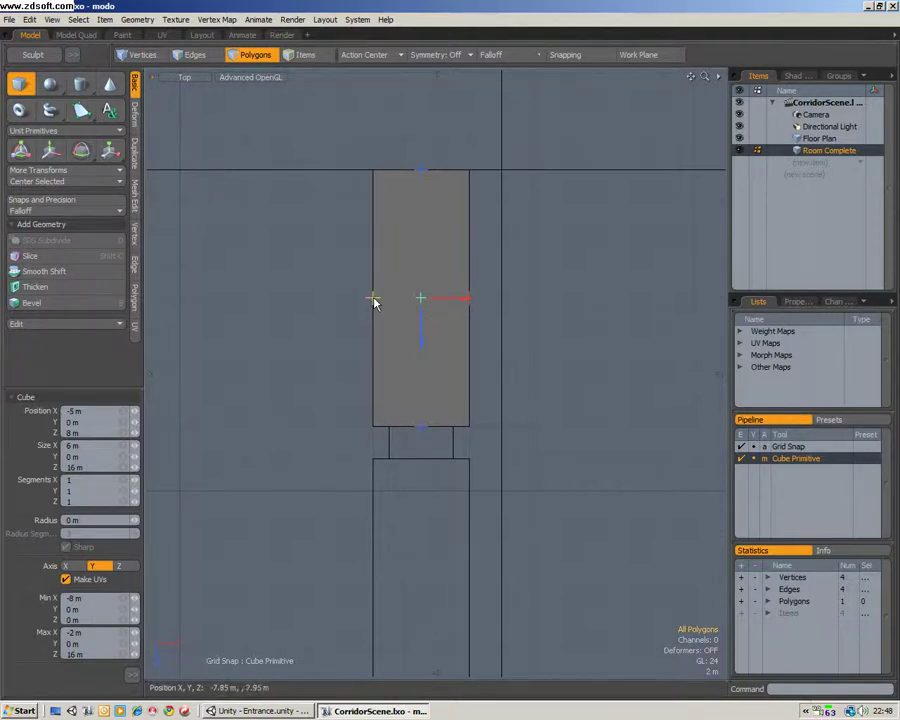
- Try adjusting the cube base's long sides along X with its side handles
mouse_move(372, 300)
left_mouse_down()
mouse_move(211, 298)
mouse_move(372, 298)
left_mouse_up()
mouse_move(466, 298)
left_mouse_down()
mouse_move(601, 298)
mouse_move(450, 298)
mouse_move(472, 297)
left_mouse_up()
scroll(472, 297, "up", 2)
scroll(440, 318, "up", 1)
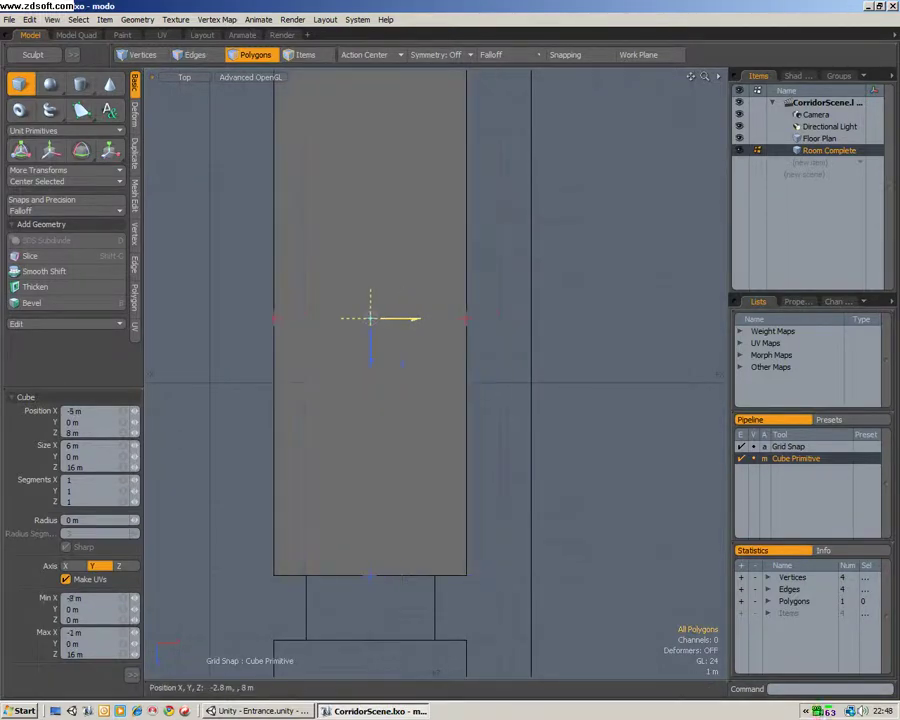
scroll(452, 283, "down", 1)
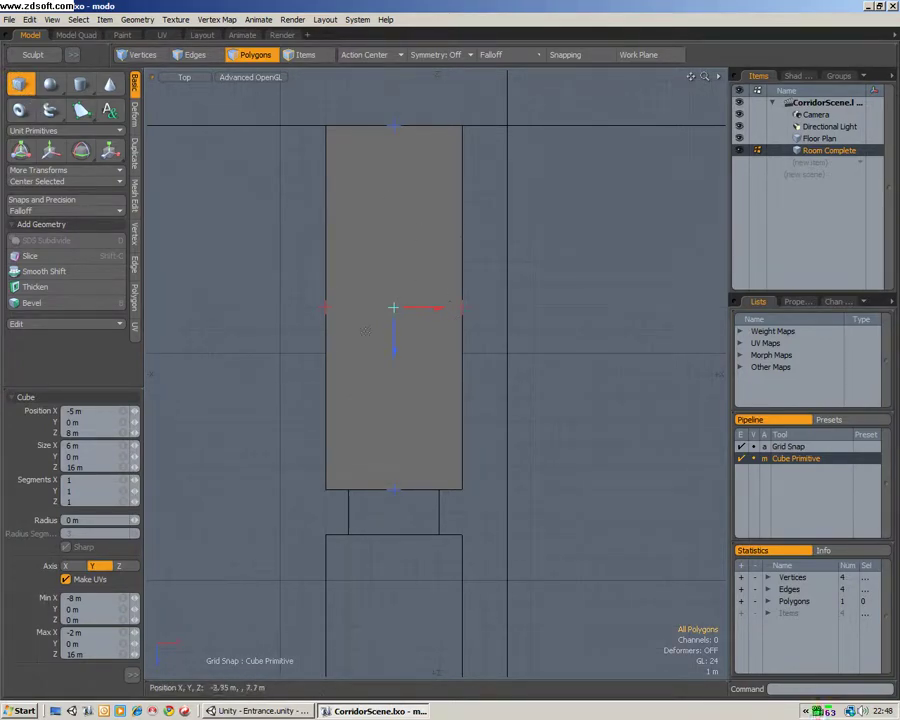
- Raise the first room's cube to a height of 8 m, working in a perspective view
left_click(185, 78)
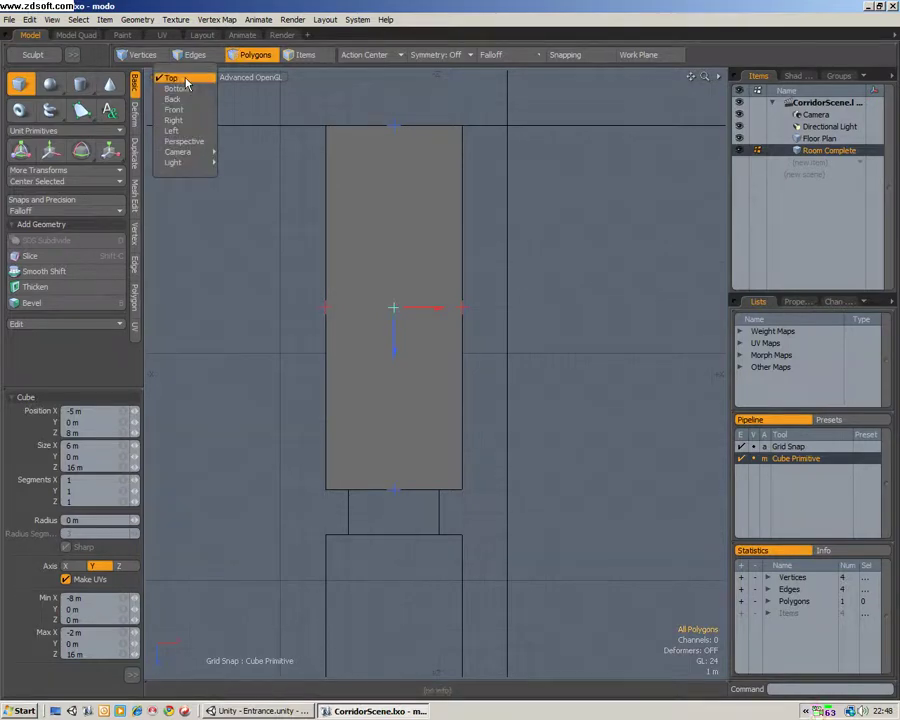
left_click(200, 142)
left_click_drag(368, 320, 485, 220, "alt")
left_click_drag(542, 275, 442, 229, "alt")
left_click_drag(538, 237, 490, 238, "alt")
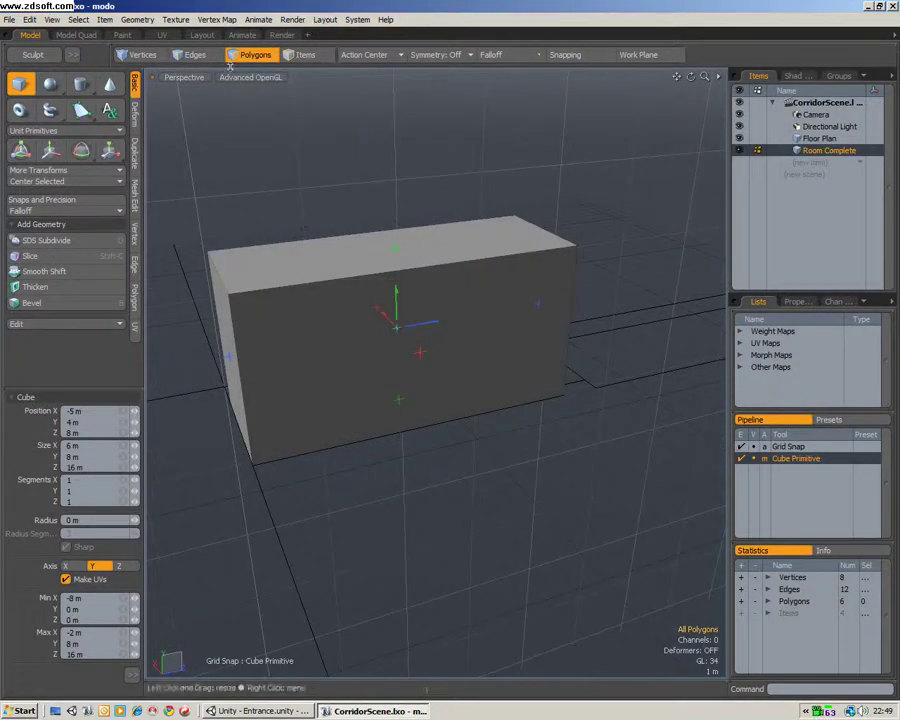
- Finish the room cube and draw a new 4 m by 2 m cube base over the passage between the first two rooms
left_click(184, 77)
left_click(181, 16)
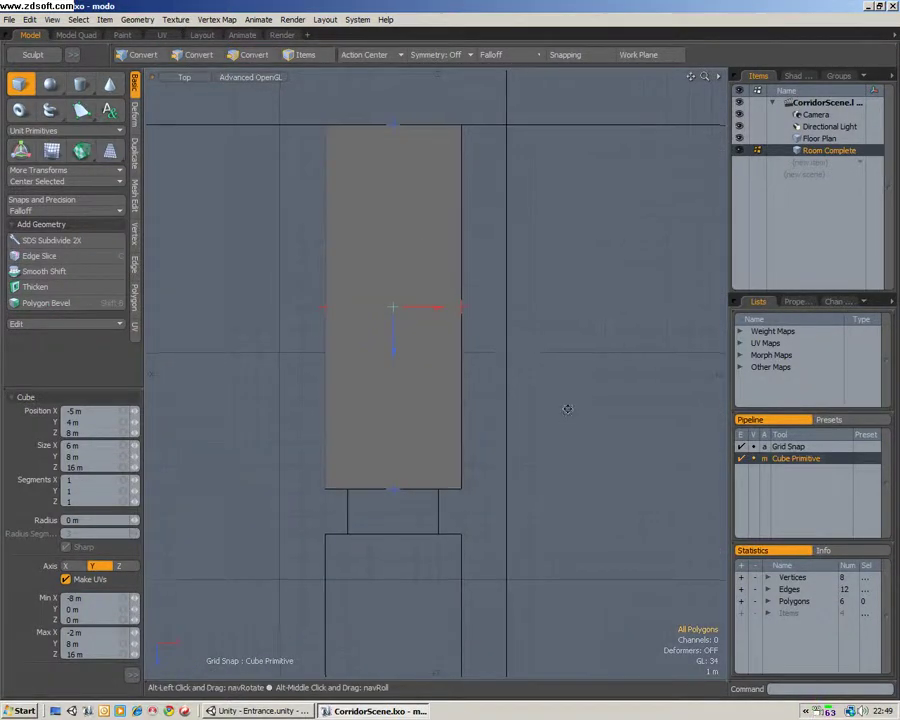
left_click_drag(564, 506, 564, 269, "alt")
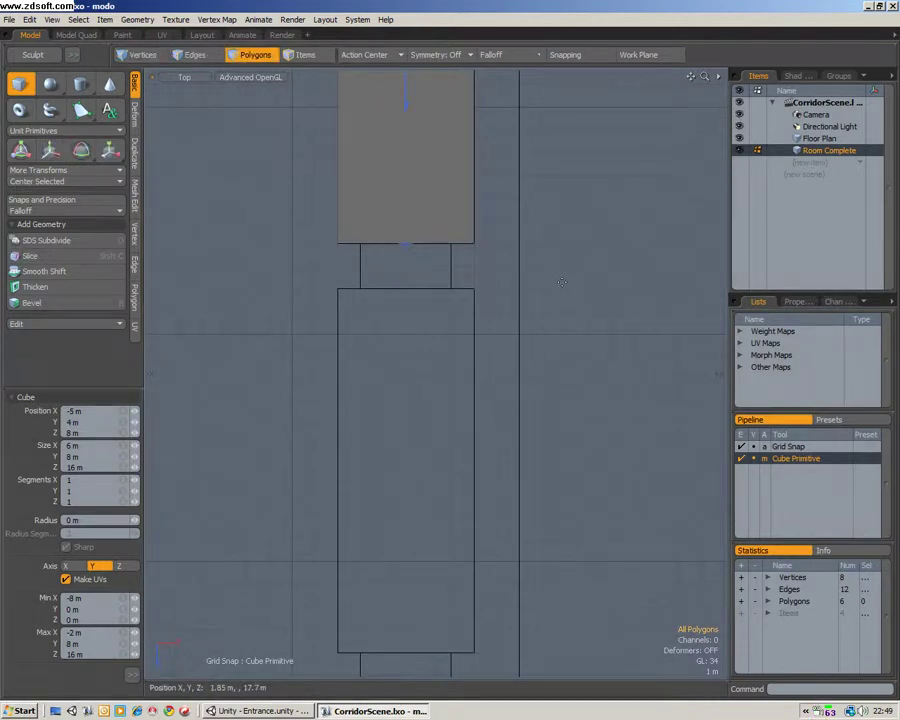
key("space")
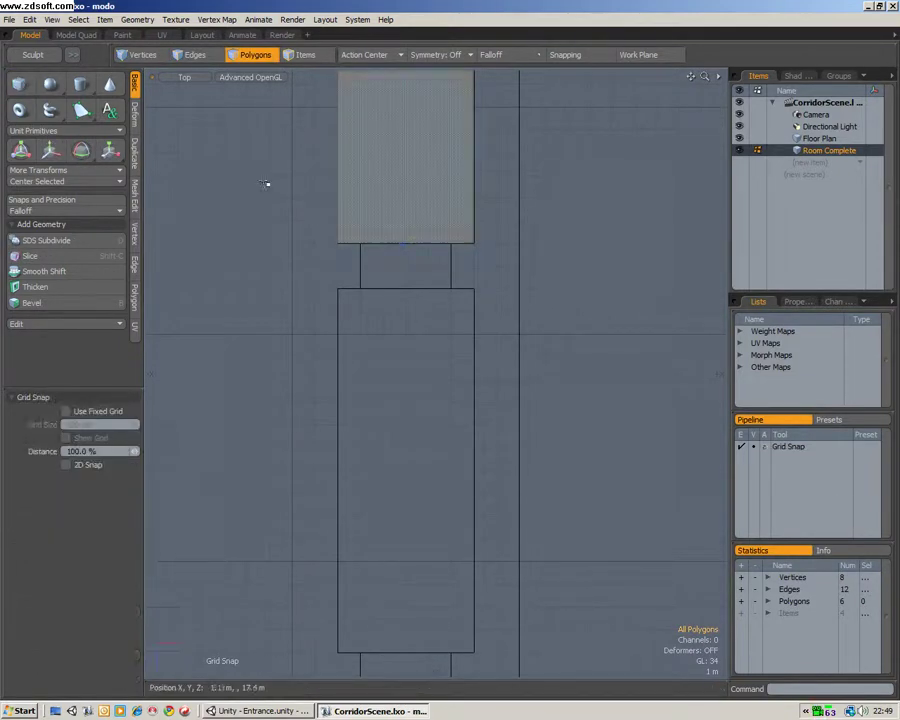
left_click(20, 84)
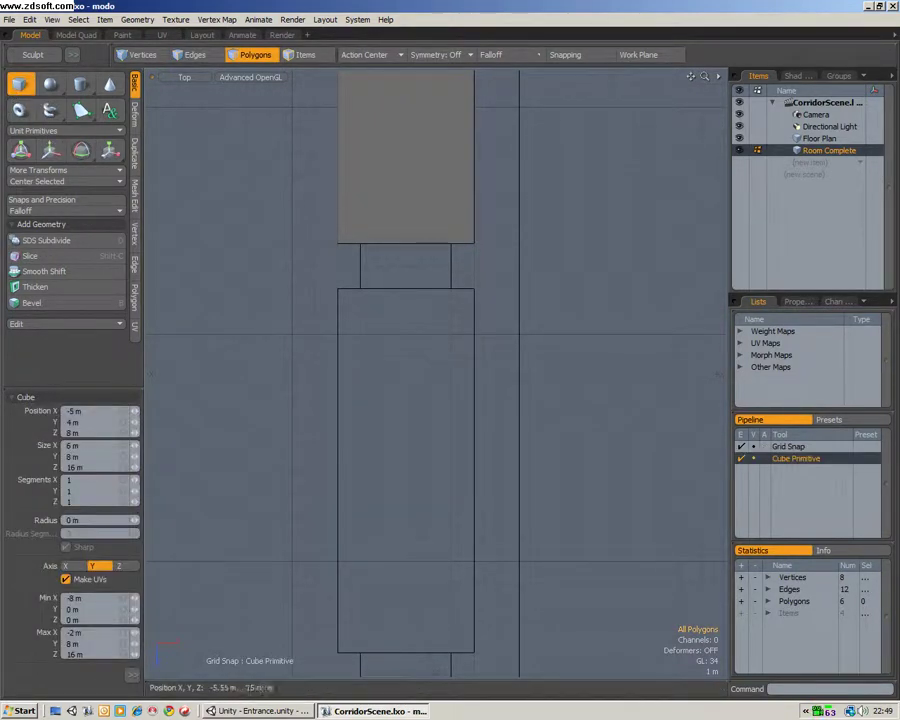
left_click_drag(361, 244, 452, 266)
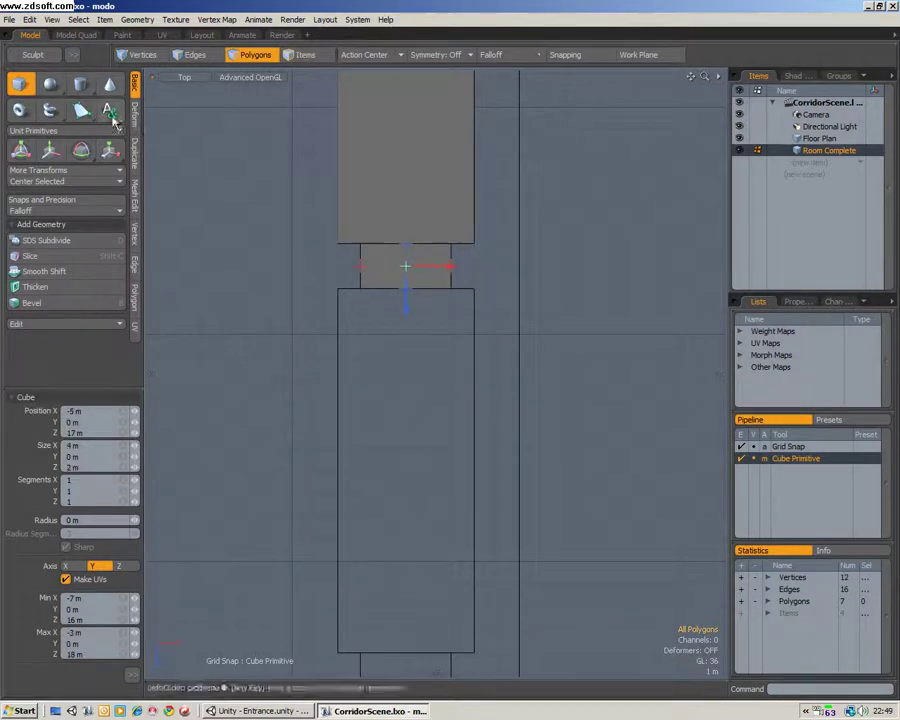
- Raise the passage cube to the same height as the adjoining room block and finish it
left_click(184, 77)
left_click(188, 140)
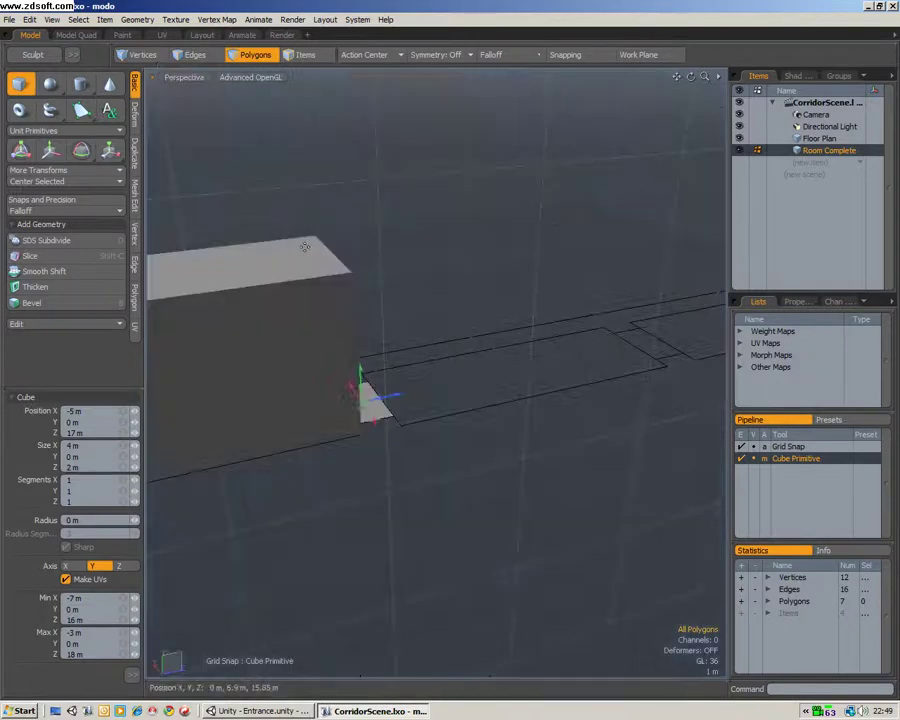
left_click_drag(400, 290, 337, 230, "alt")
key("space")
left_click_drag(480, 233, 530, 285, "alt")
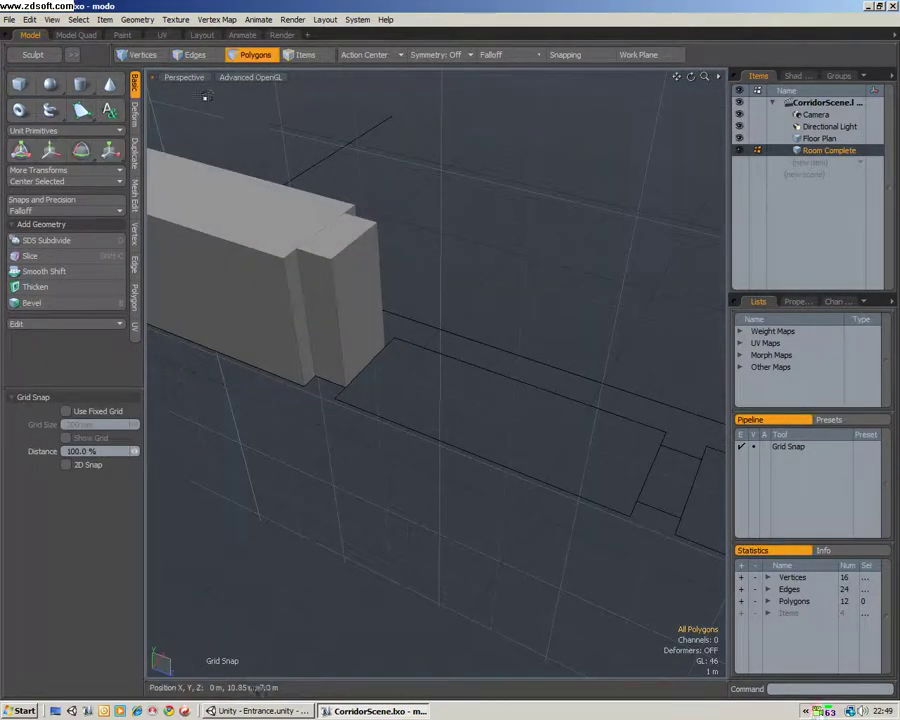
- Draw a 6 m by 16 m cube base over the second room of the floor plan in the top view
left_click(184, 77)
left_click(184, 18)
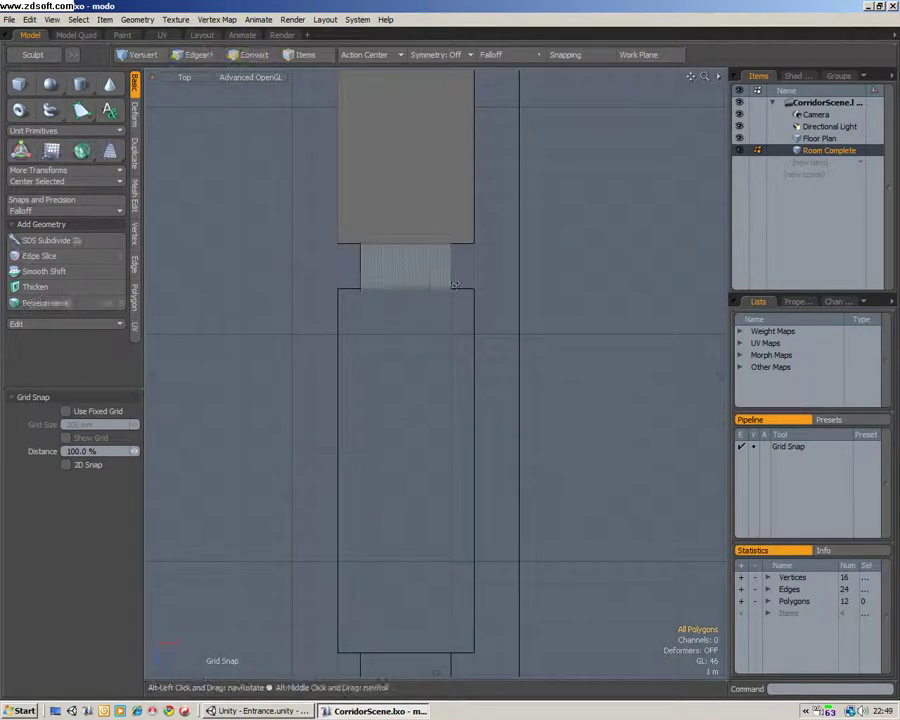
left_click(13, 86)
left_click_drag(335, 198, 472, 561)
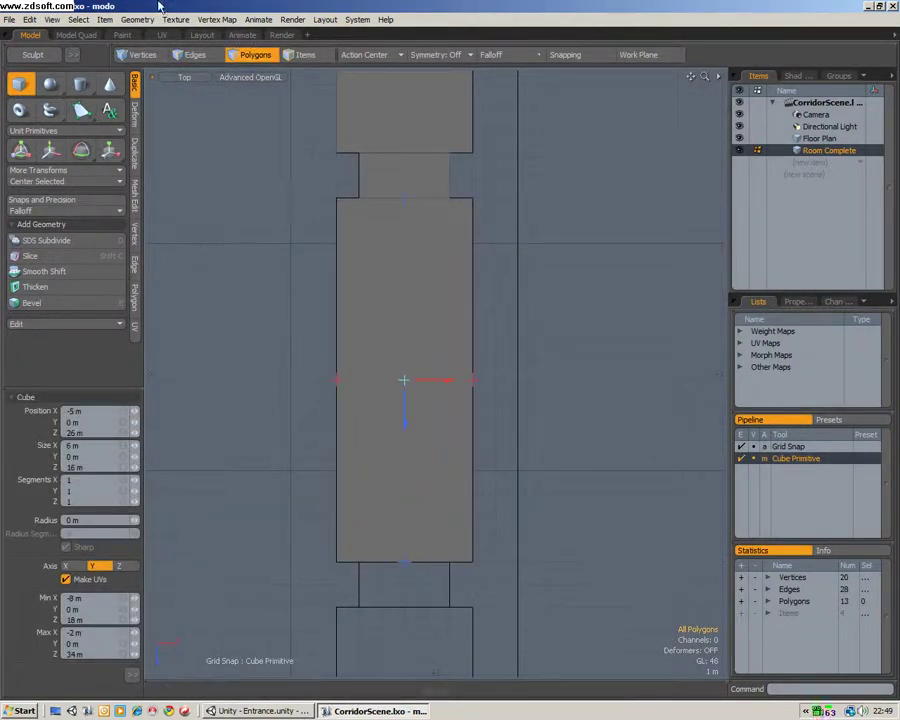
- Raise the second room's cube to a height of 8 m in the perspective view and finish it
left_click(184, 78)
left_click(184, 78)
left_click(192, 92)
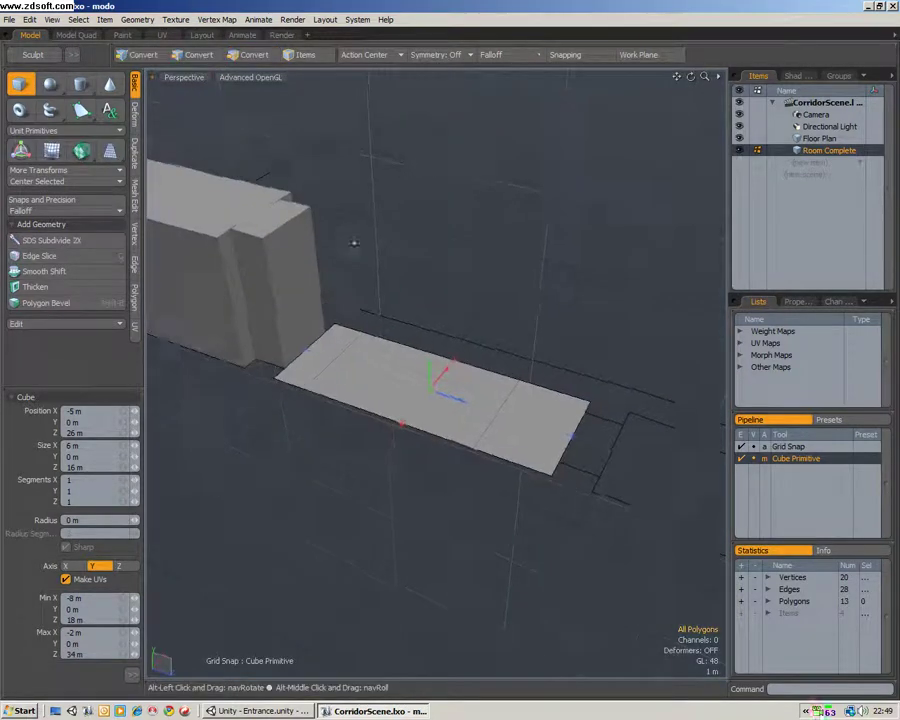
left_click_drag(430, 385, 427, 236)
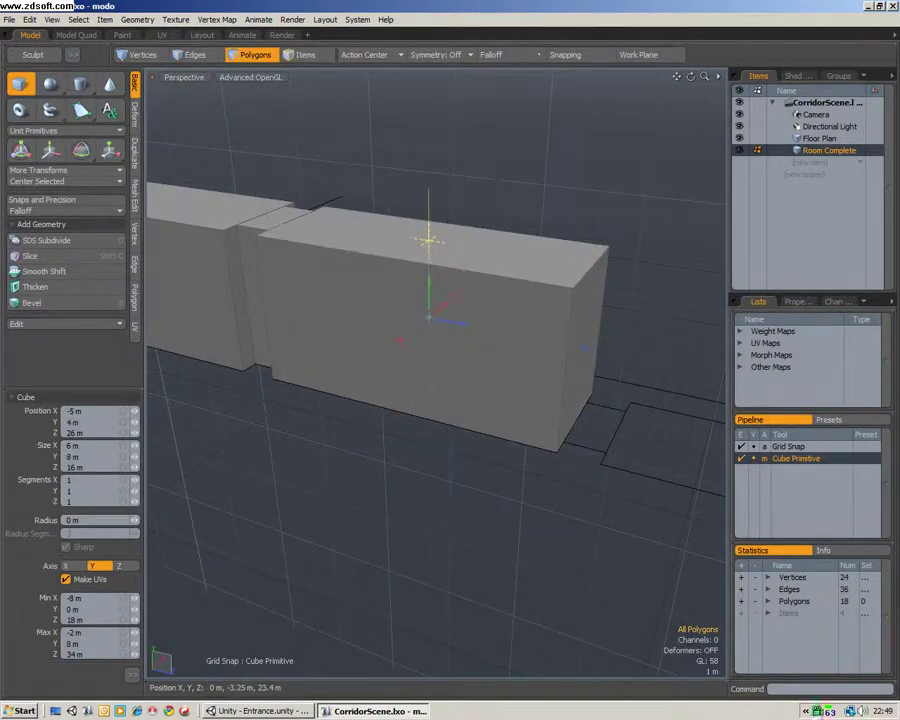
key("space")
- Draw a 4 m by 2 m cube base over the passage between the second and third rooms in the top view
left_click(184, 78)
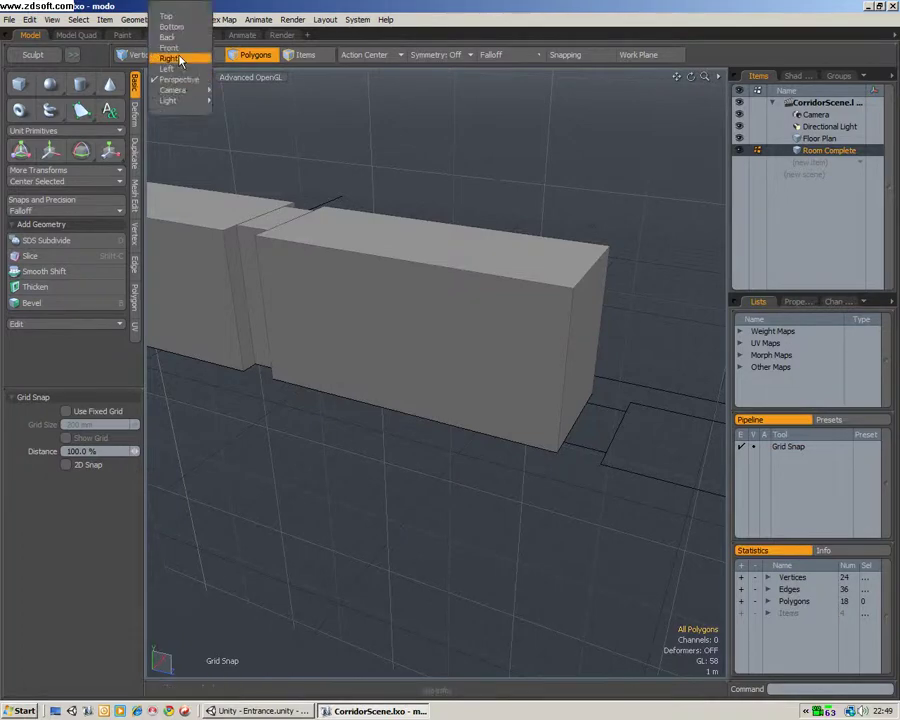
left_click(170, 14)
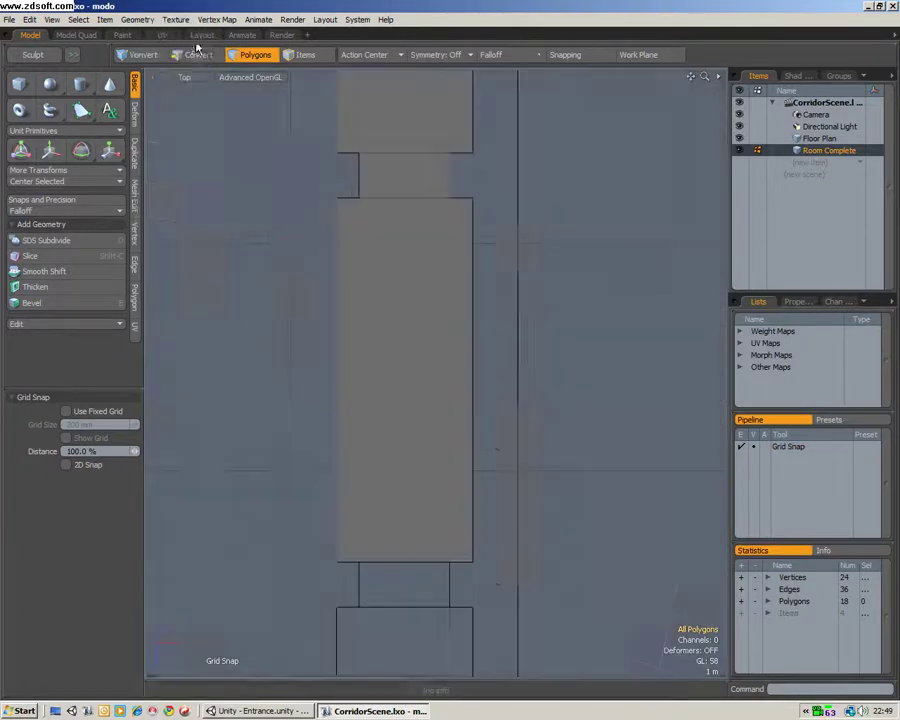
left_click(20, 84)
left_click_drag(350, 299, 441, 347)
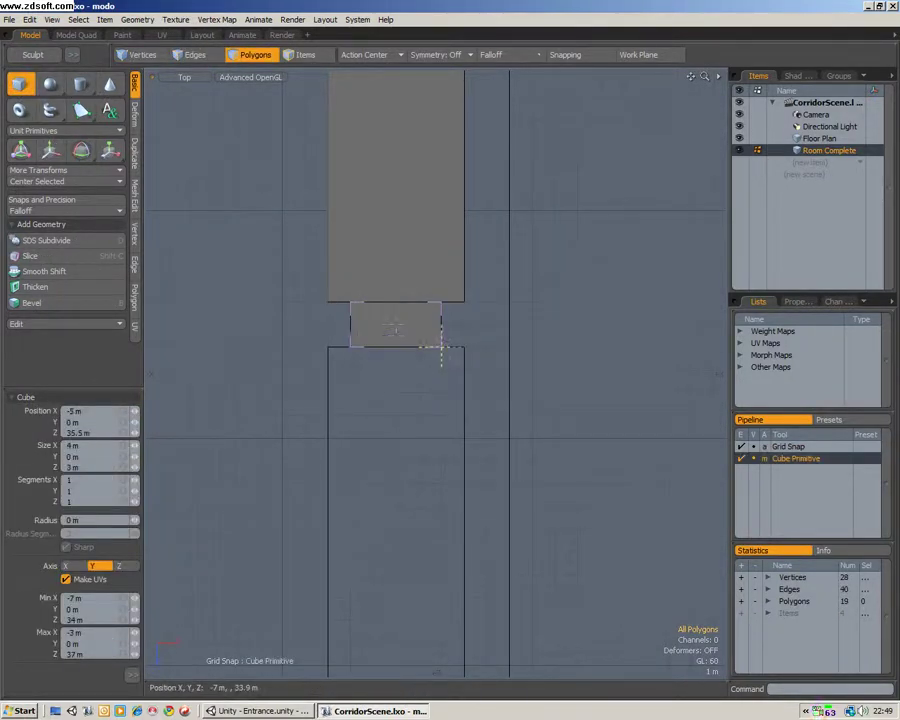
- Raise the passage cube after the second room to the adjoining block's height in the perspective view and finish it
left_click(184, 78)
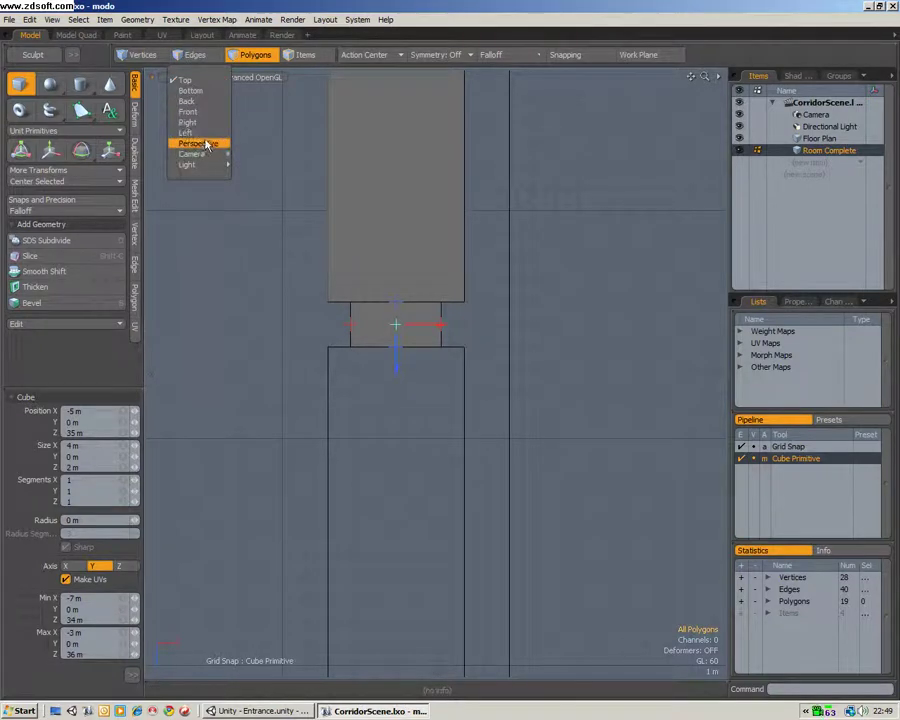
left_click(208, 140)
left_click_drag(400, 375, 374, 230)
key("q")
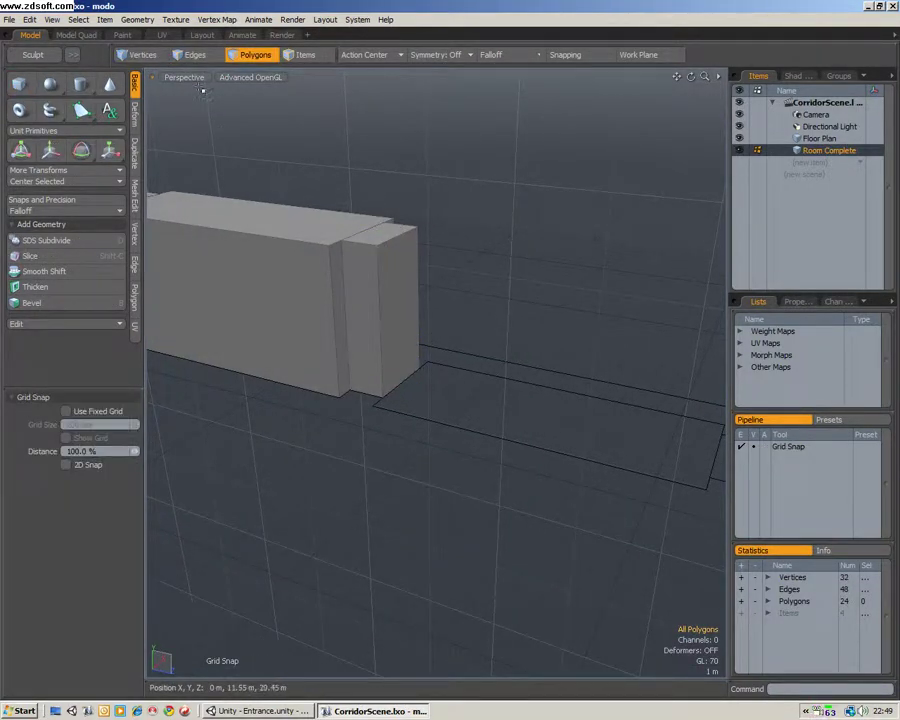
- Draw a 6 m by 16 m cube base over the third room of the floor plan in the top view
left_click(190, 78)
left_click(178, 16)
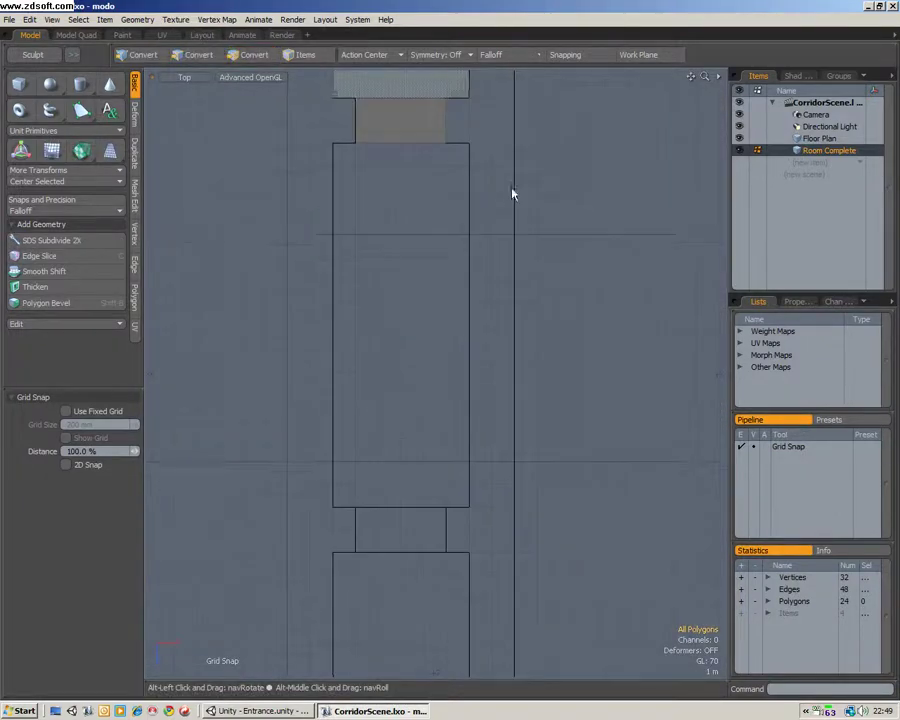
key("3")
left_click(19, 84)
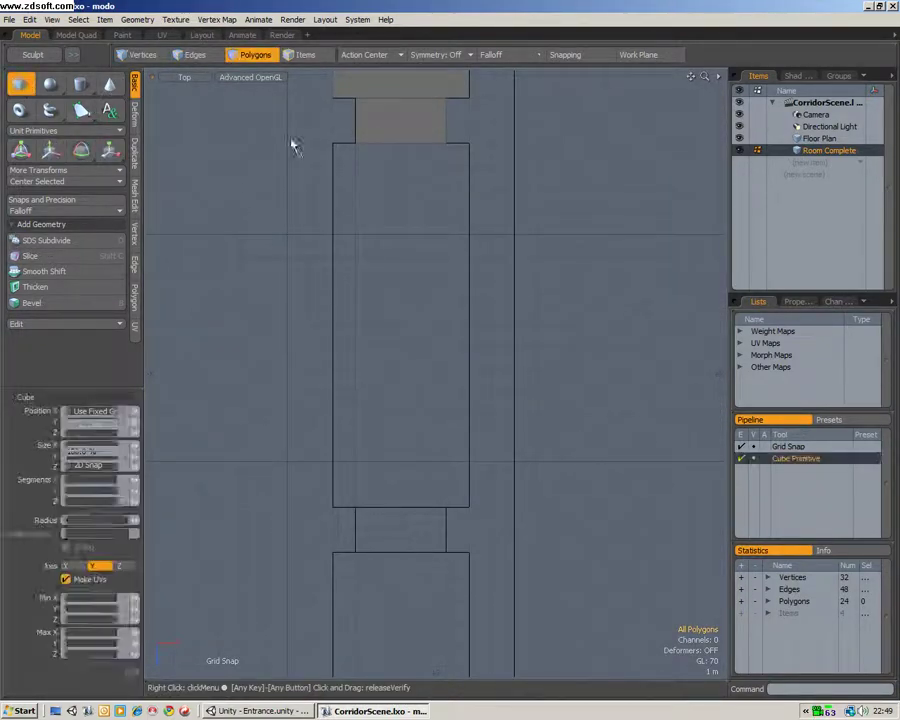
left_click_drag(492, 486, 469, 530)
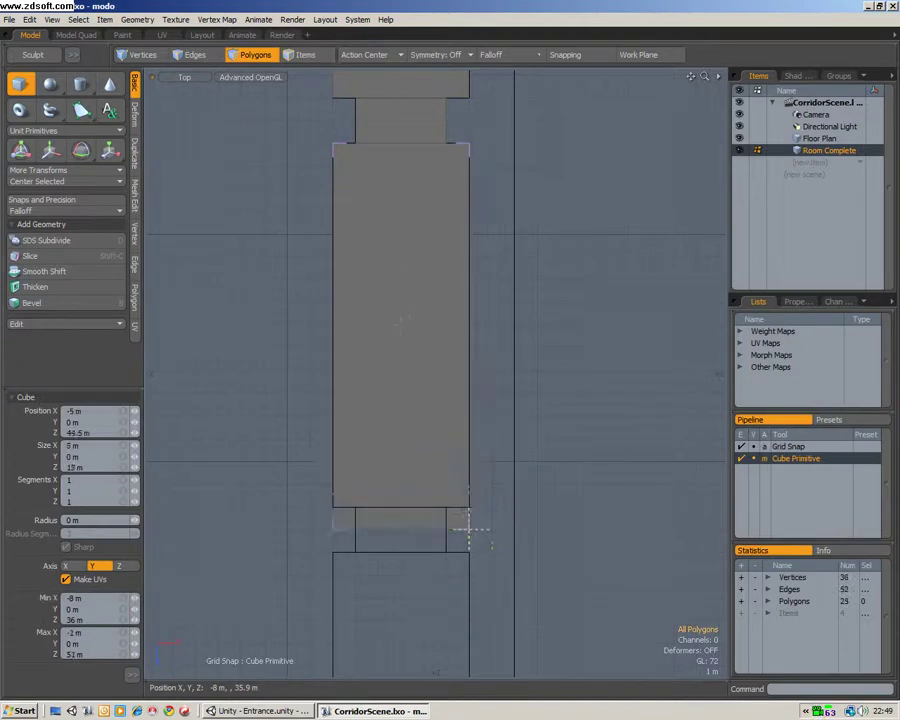
- Raise the third room's cube to the height of the neighbouring blocks in the perspective view and finish it
left_click(184, 77)
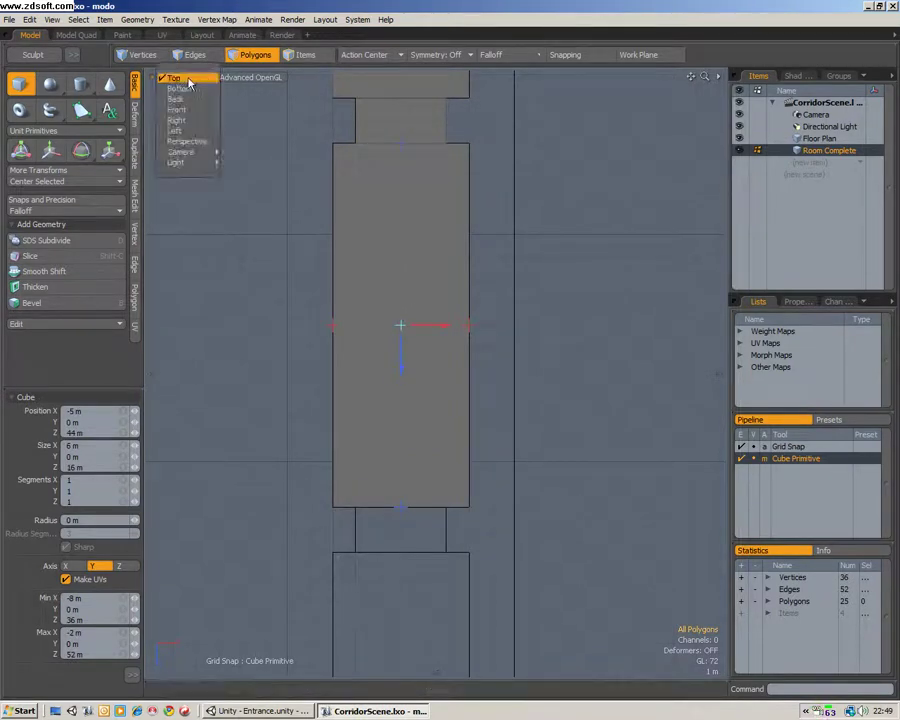
left_click(188, 150)
left_click_drag(388, 375, 409, 240)
key("space")
- Draw a 4 m by 2 m cube base over the passage between the third and fourth rooms in the top view
left_click_drag(544, 215, 461, 198, "alt")
left_click(184, 77)
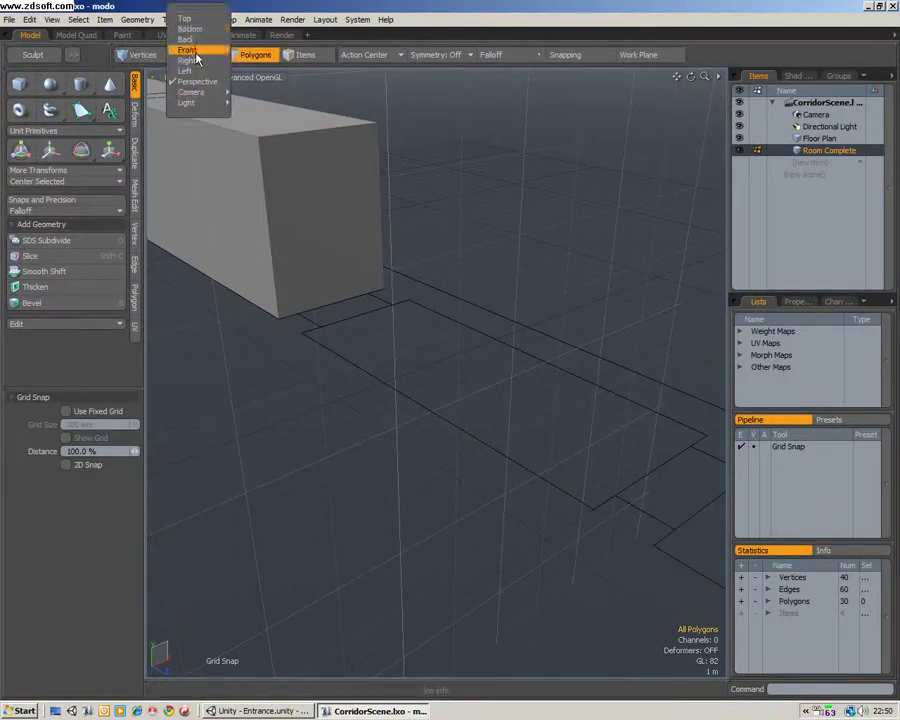
left_click(190, 17)
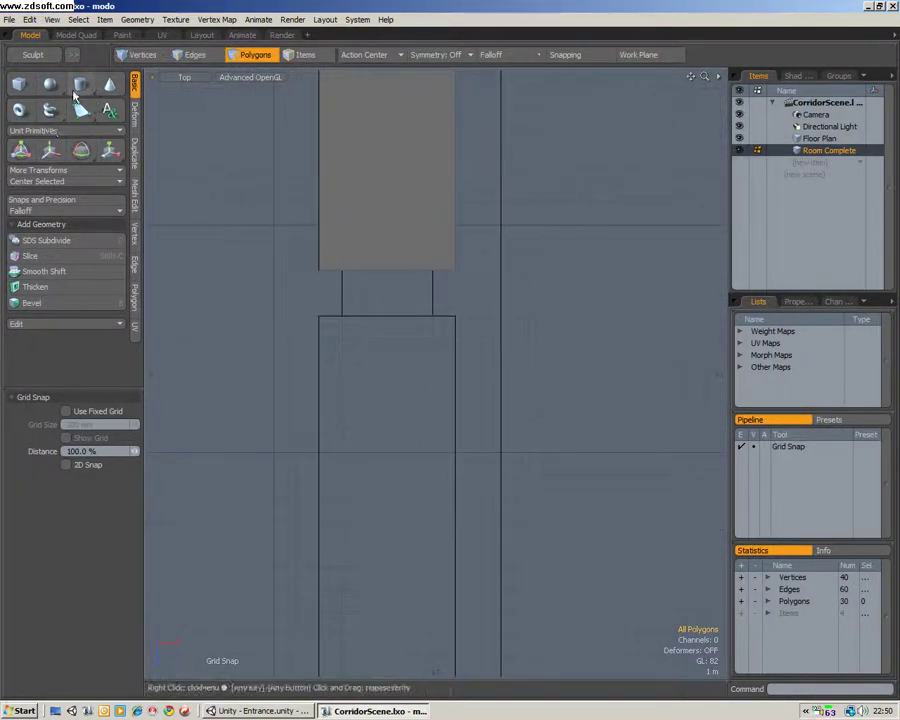
left_click(20, 84)
left_click_drag(342, 270, 433, 318)
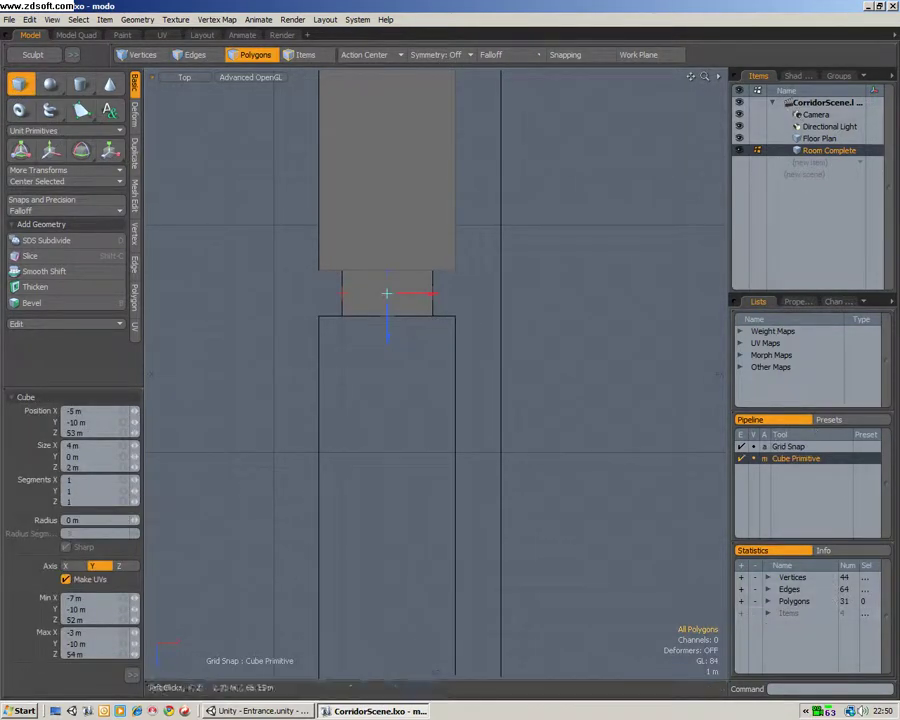
- Bring the passage cube after the third room up to floor level with a height of 8 m and finish it
left_click(182, 78)
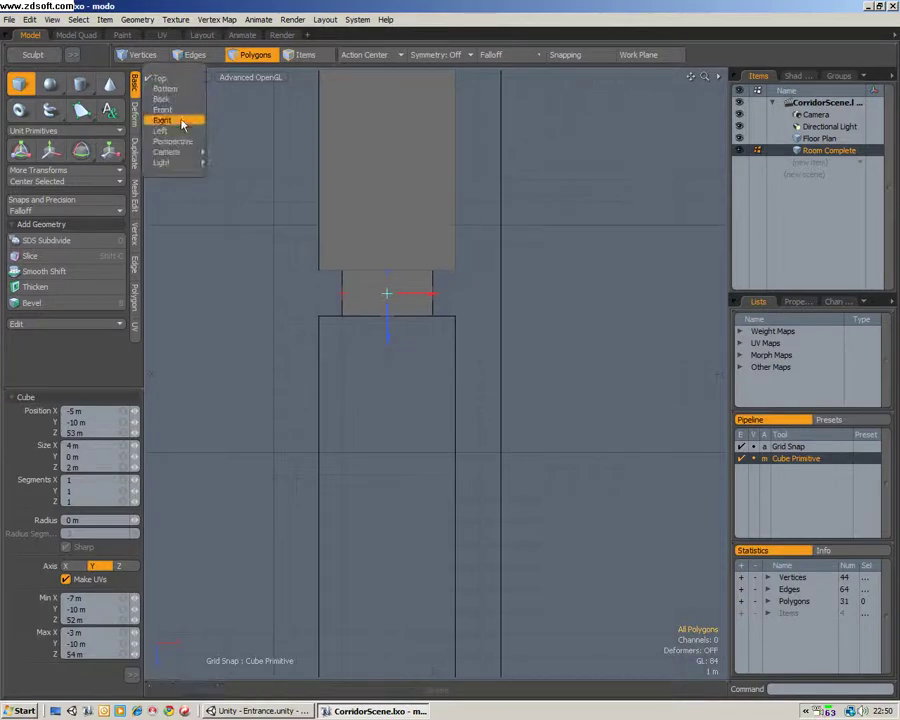
left_click(176, 140)
left_click_drag(454, 362, 474, 376, "alt")
left_click_drag(366, 412, 352, 120)
key("space")
- Draw a 6 m by 16 m cube base over the fourth room of the floor plan in the top view
left_click_drag(501, 242, 420, 150, "alt")
left_click(176, 80)
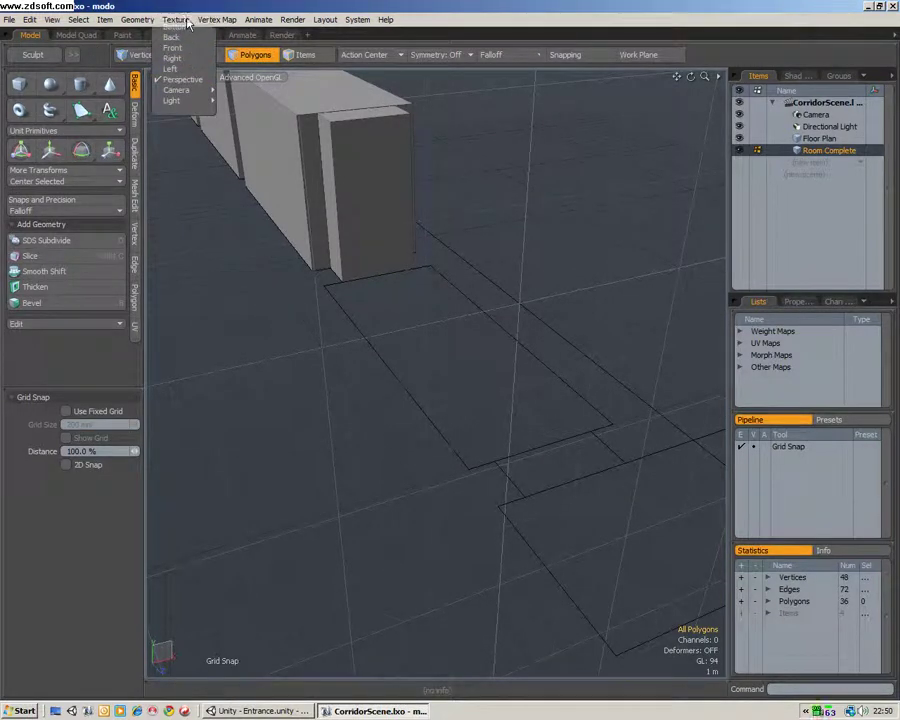
left_click(162, 16)
left_click_drag(396, 183, 398, 216, "alt")
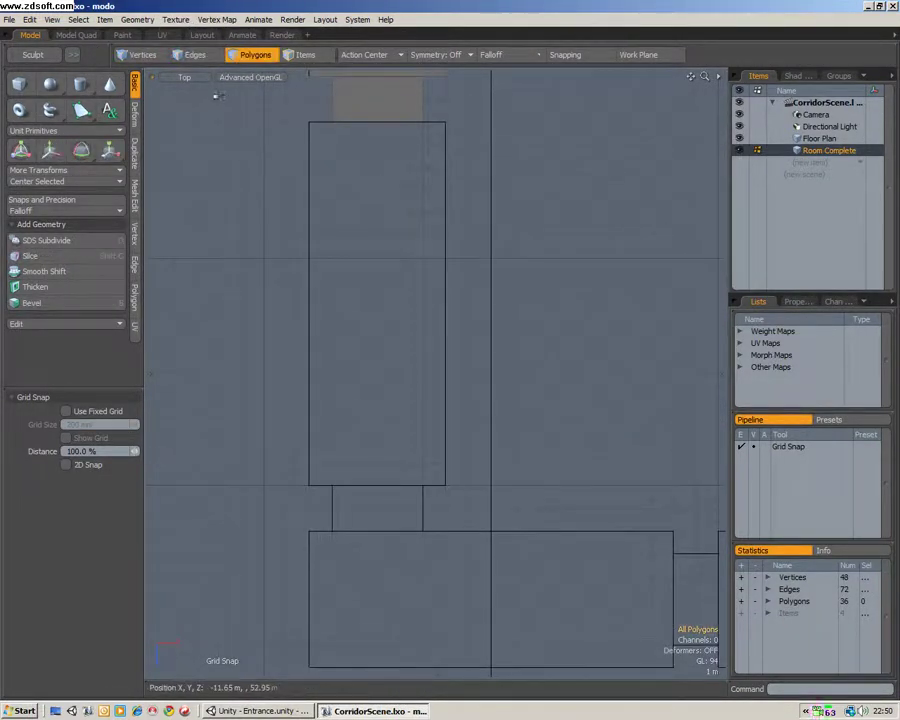
left_click(18, 88)
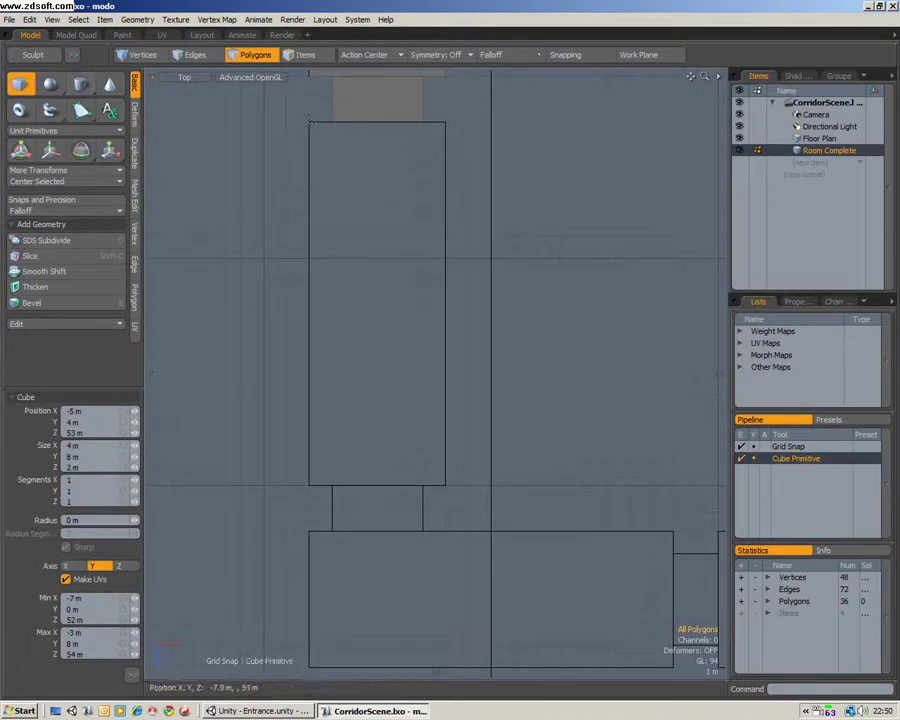
left_click_drag(309, 121, 445, 507)
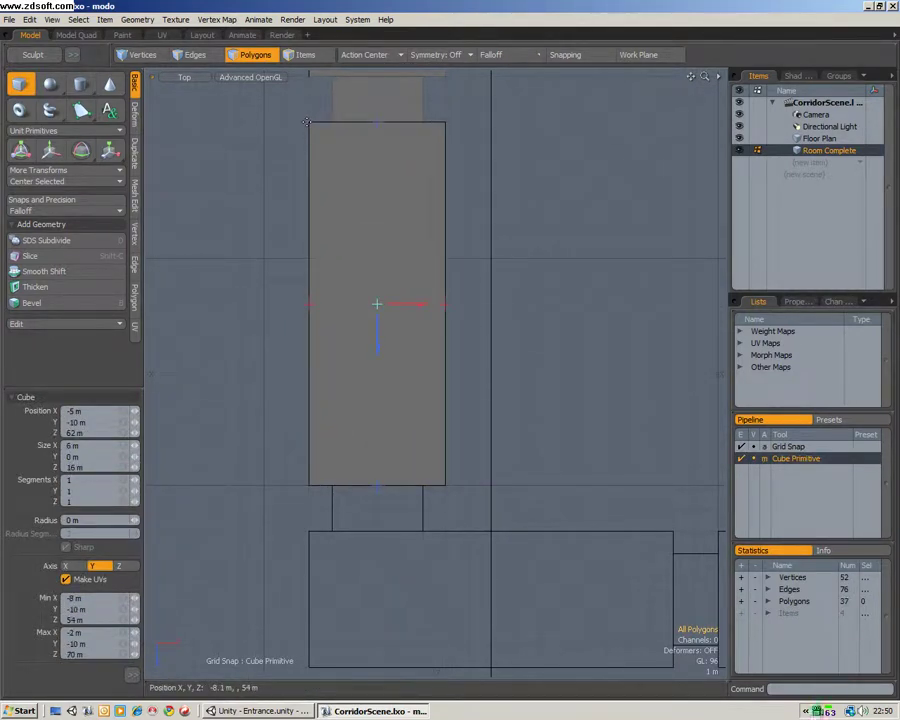
- Bring the fourth room's cube up to floor level with a height of 8 m and finish it
left_click(184, 77)
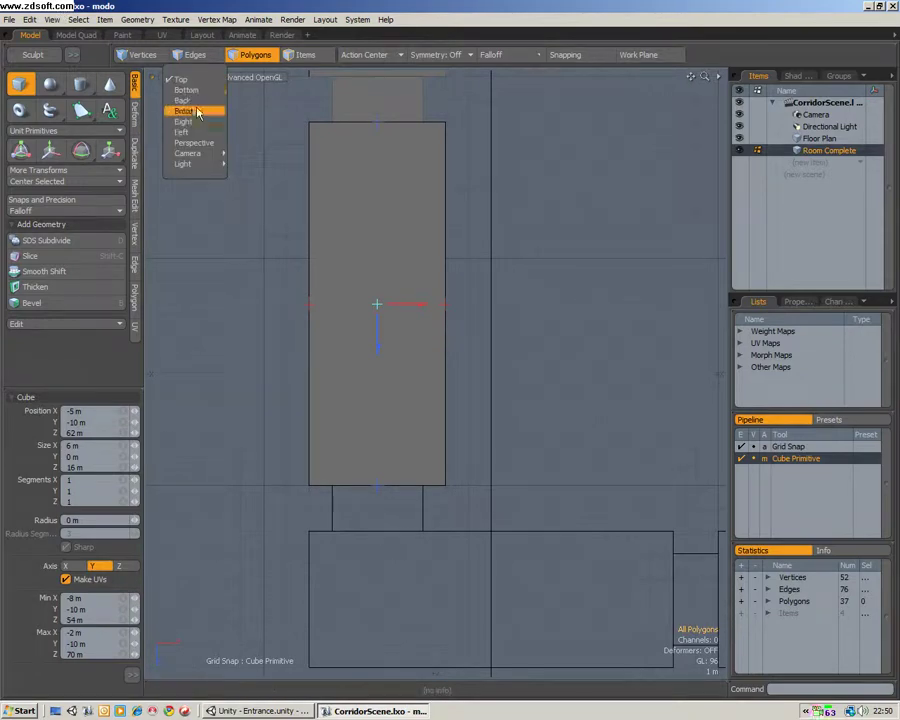
left_click(190, 144)
left_click_drag(190, 144, 346, 140, "alt")
key("q")
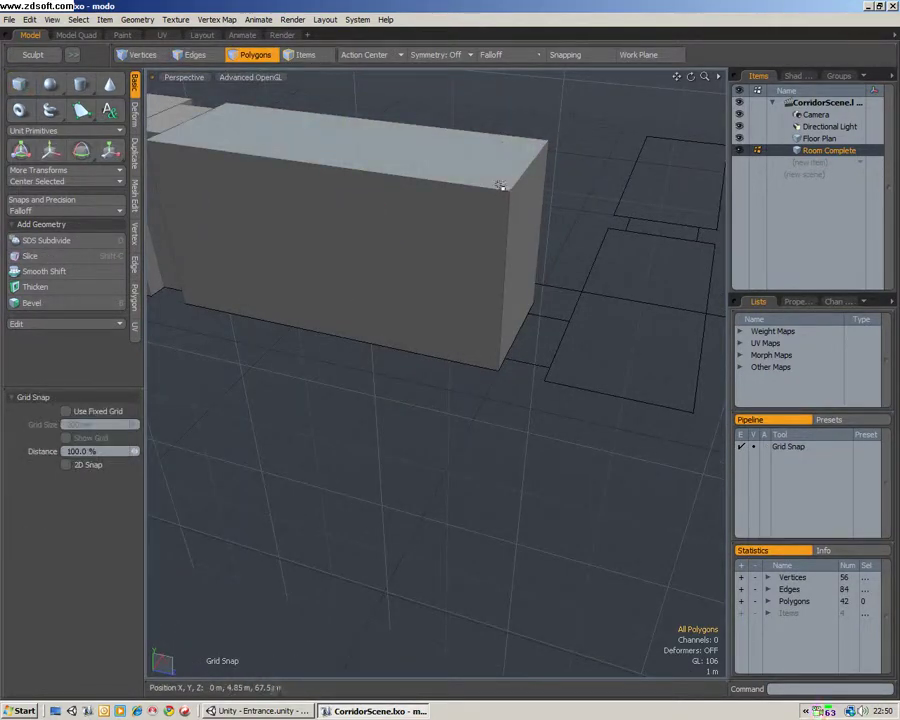
- Draw a 4 m by 2 m cube base over the passage between the fourth room and the crosswise room
left_click(197, 77)
left_click(188, 17)
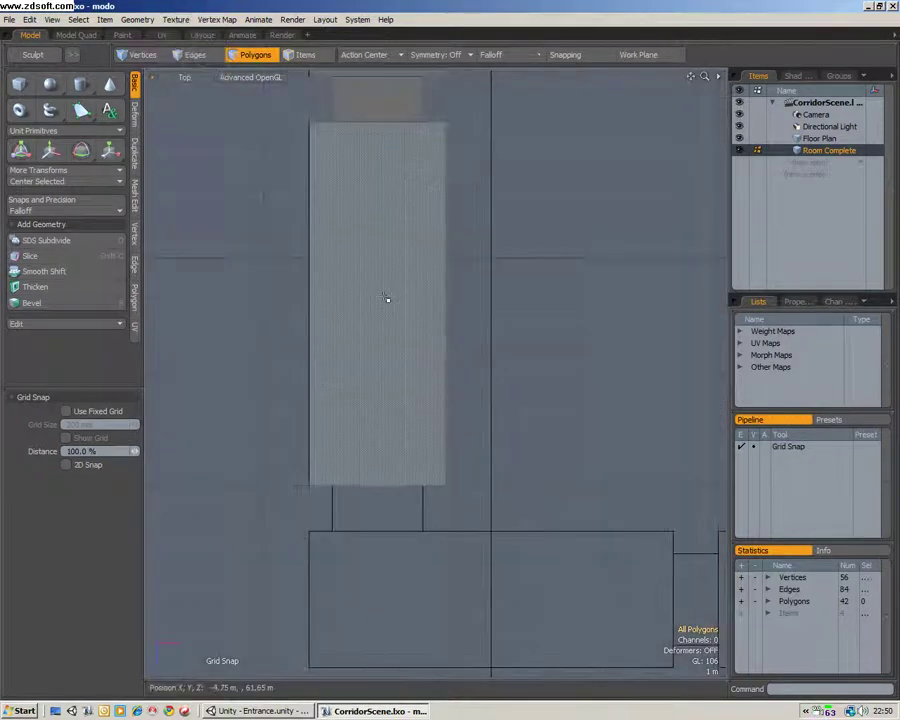
left_click(19, 85)
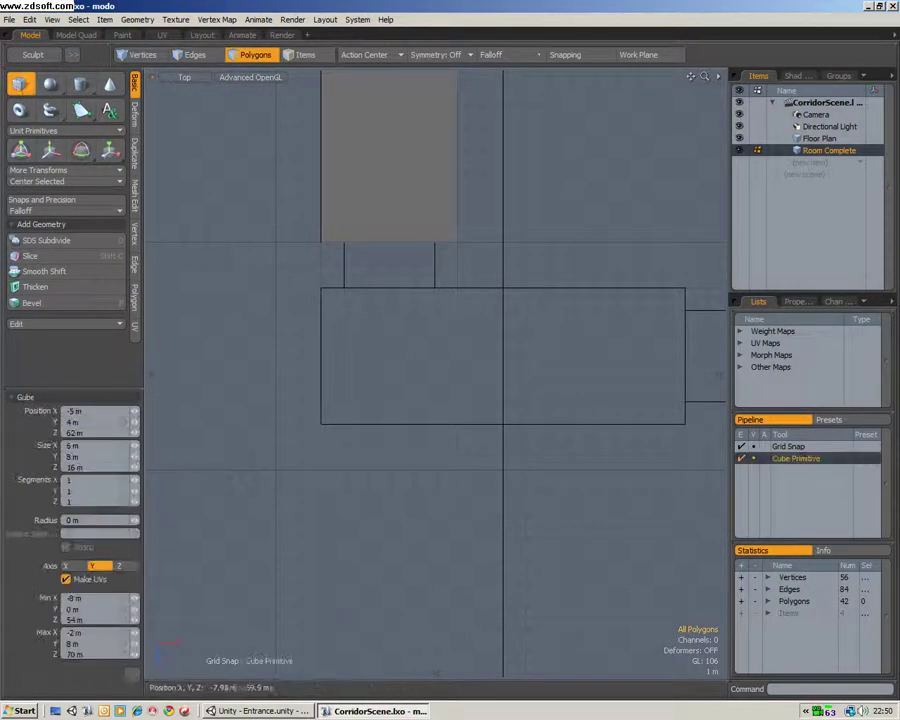
left_click_drag(343, 241, 411, 287)
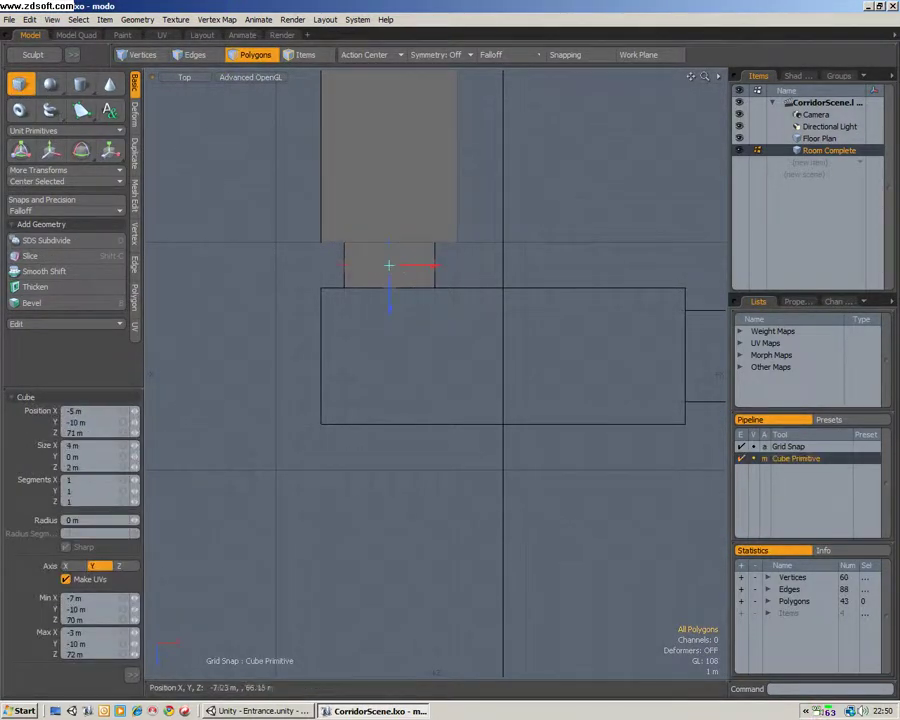
- Bring the passage cube after the fourth room up to the floor and the adjoining block's height, and finish it
left_click(182, 77)
left_click(198, 144)
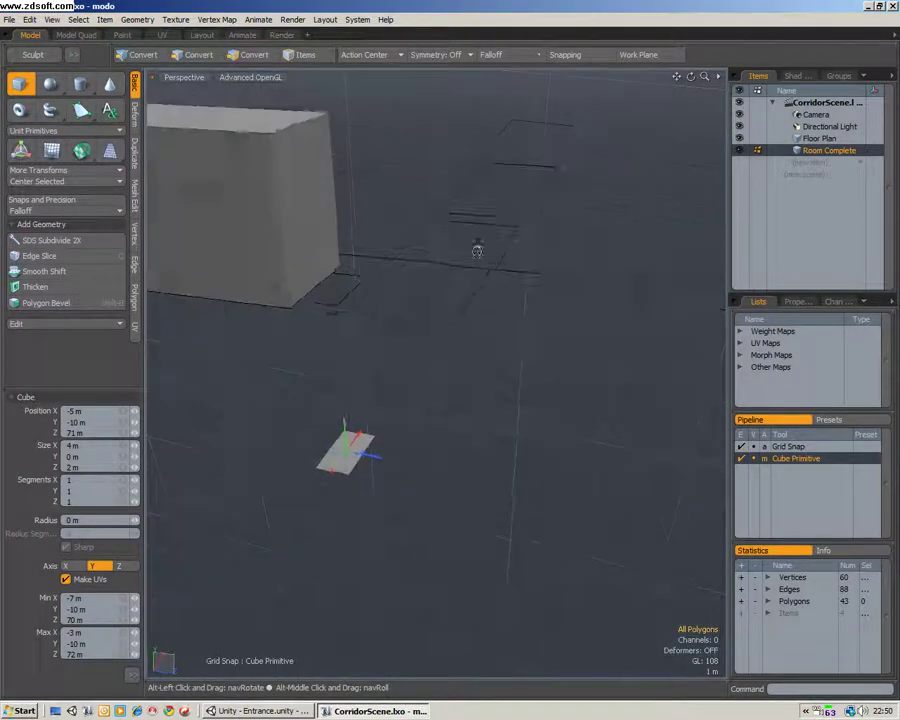
left_click_drag(344, 428, 329, 209)
key("space")
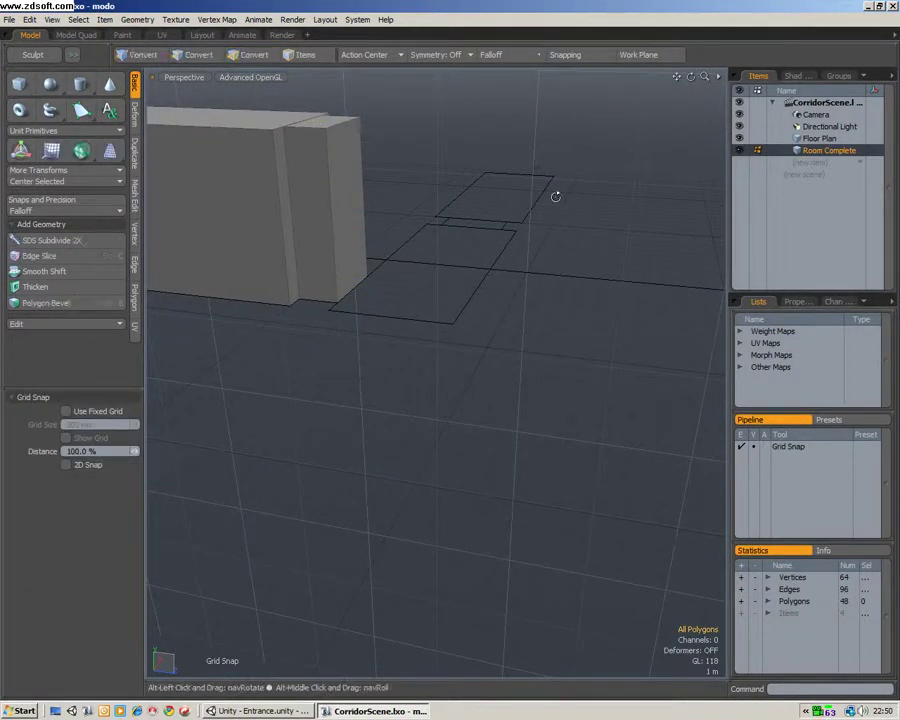
- Draw a 16 m by 6 m cube base over the crosswise fifth room in the top view
left_click_drag(554, 195, 340, 170, "alt")
left_click(184, 77)
left_click(174, 16)
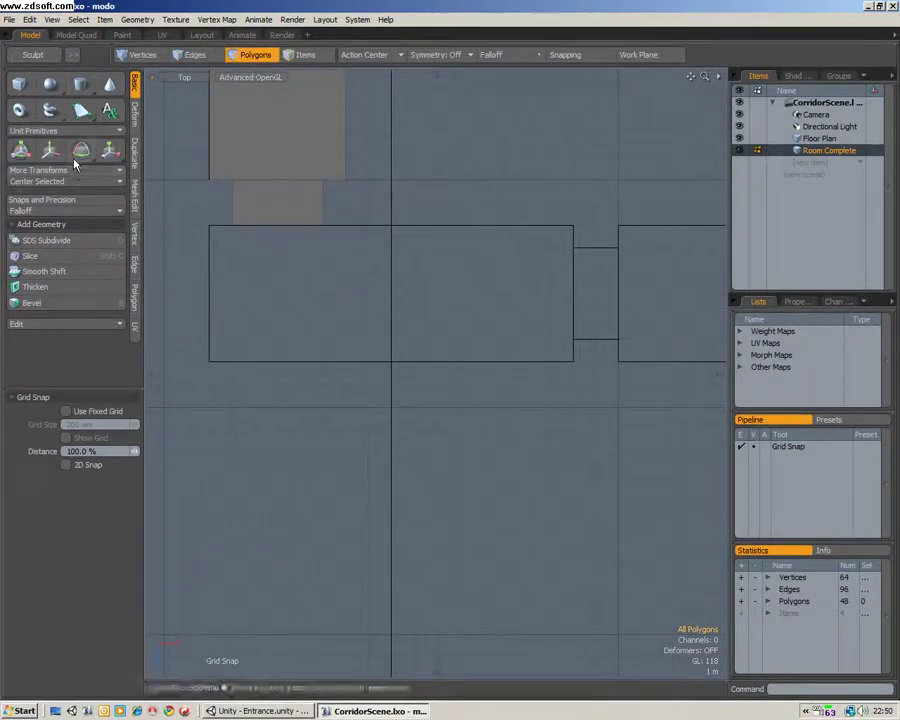
left_click(20, 84)
left_click_drag(222, 228, 573, 361)
- Bring the crosswise fifth room's cube up to floor level with a height of 8 m and finish it
left_click(184, 77)
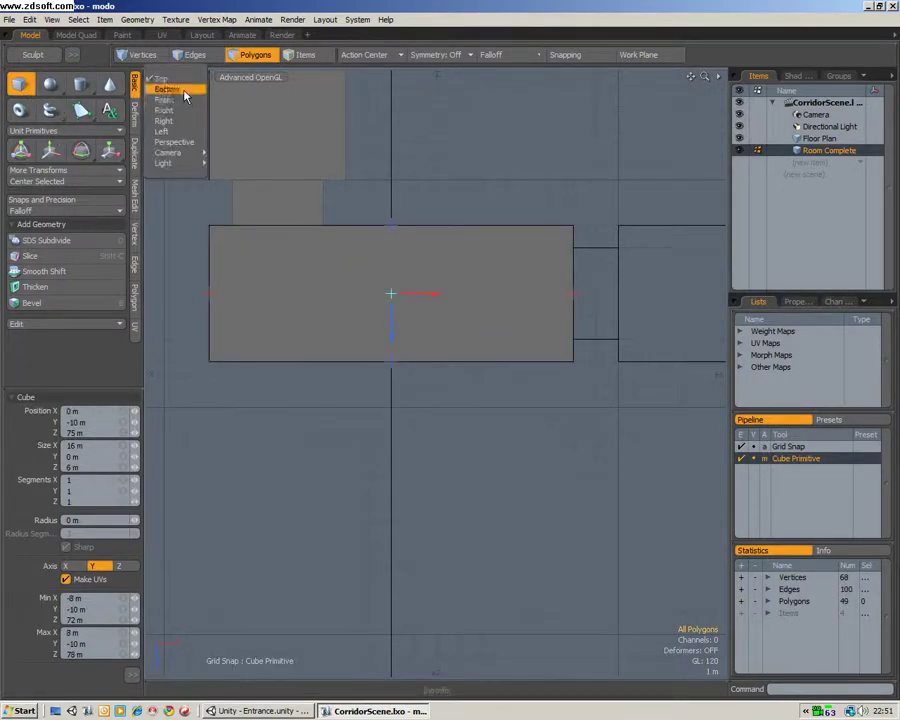
left_click(176, 140)
left_click_drag(360, 280, 401, 237, "alt")
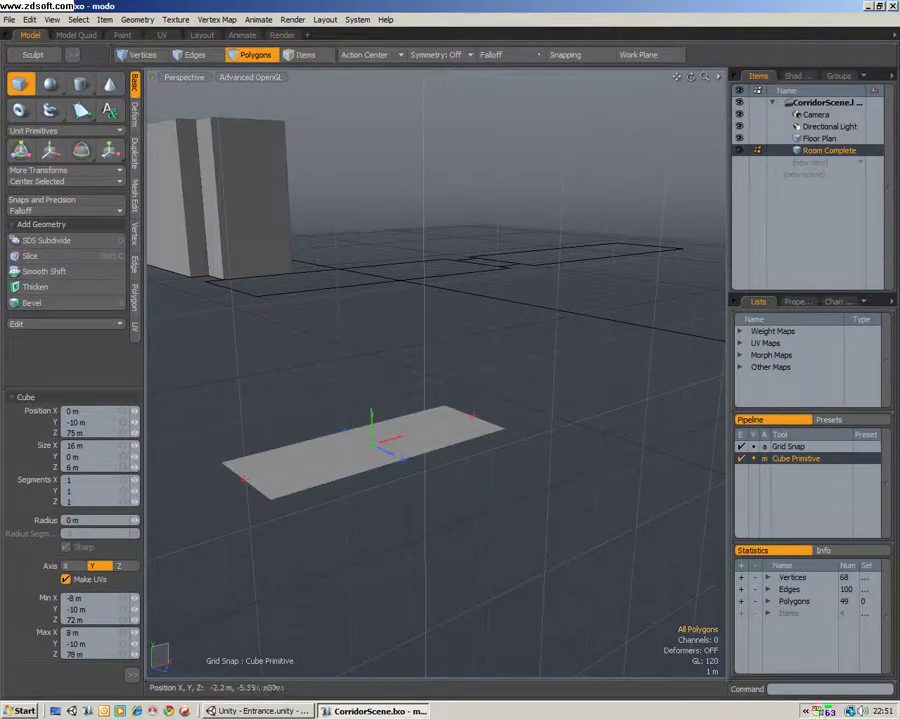
left_click_drag(371, 415, 398, 215)
key("q")
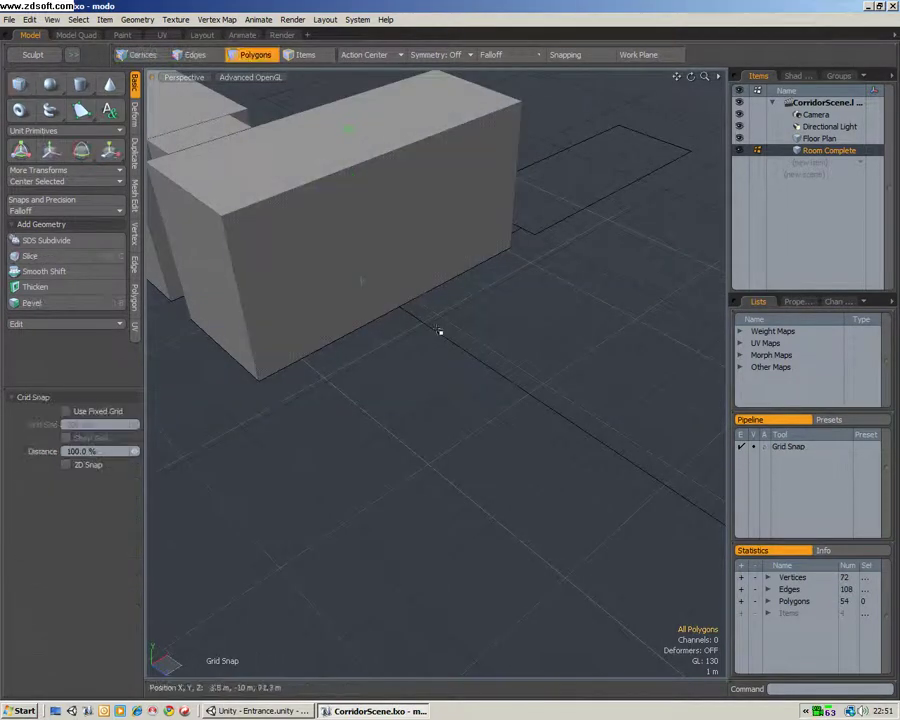
- Draw a 2 m by 4 m cube base over the passage between the two crosswise rooms in the top view
left_click(197, 81)
left_click(187, 16)
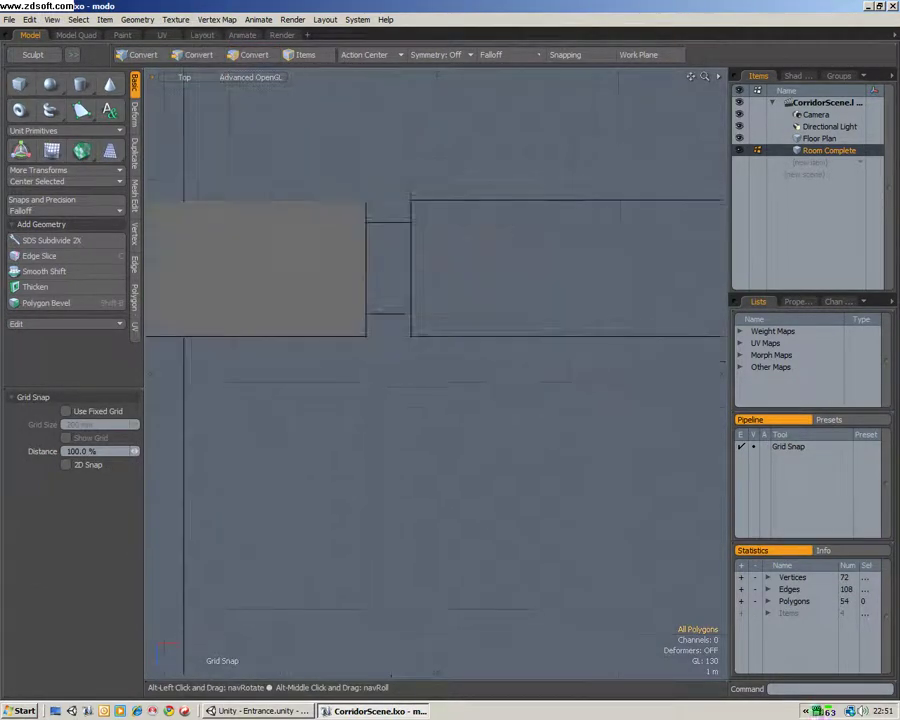
left_click(19, 85)
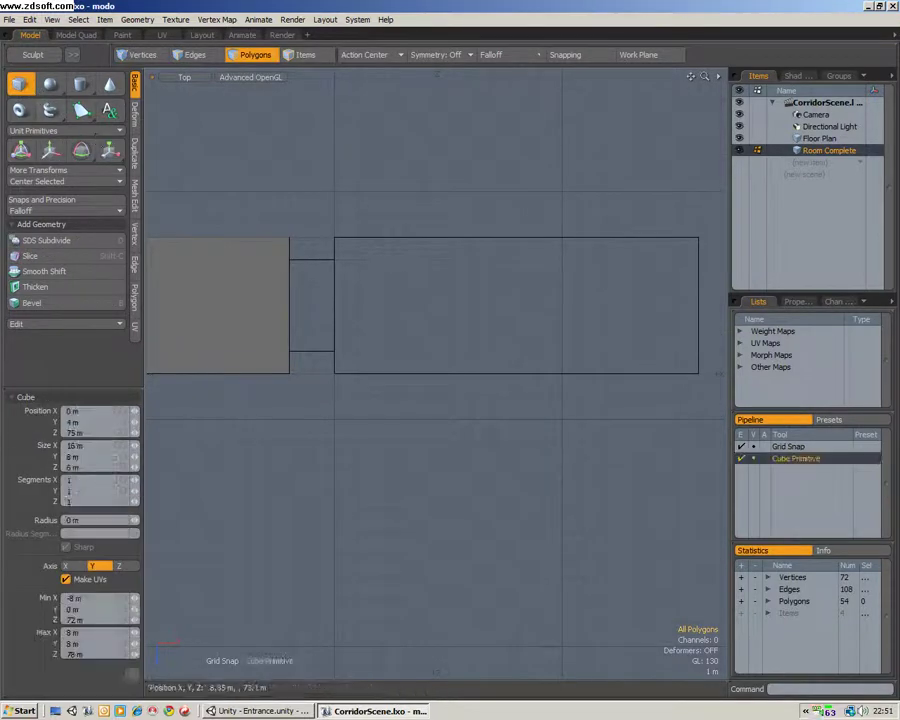
left_click_drag(290, 260, 334, 350)
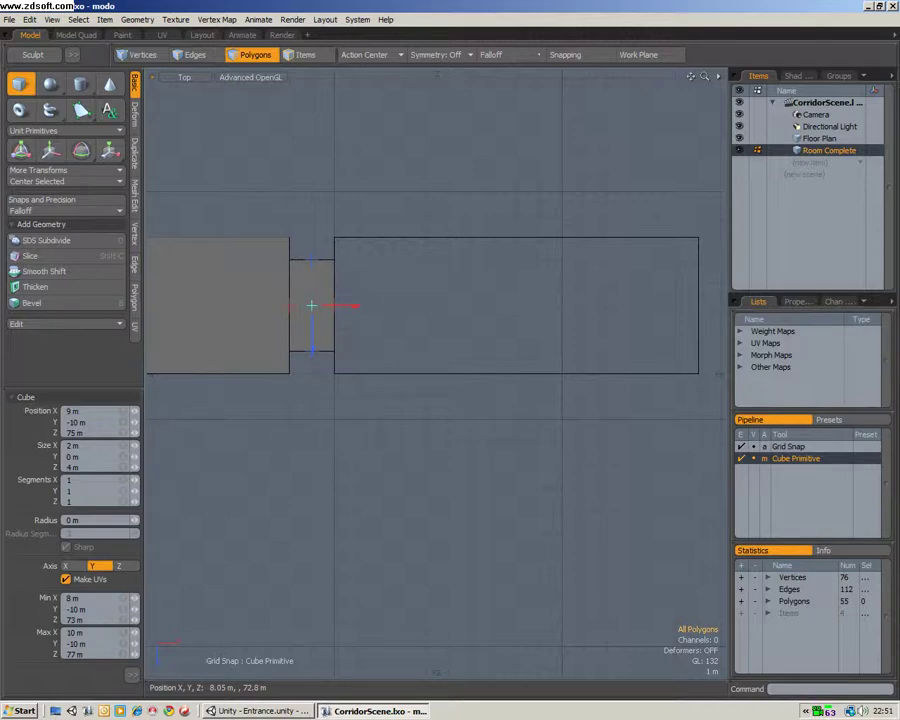
- Bring the cube of the passage between the two crosswise rooms up to floor level with a height of 8 m and finish it
left_click(184, 78)
left_click(182, 88)
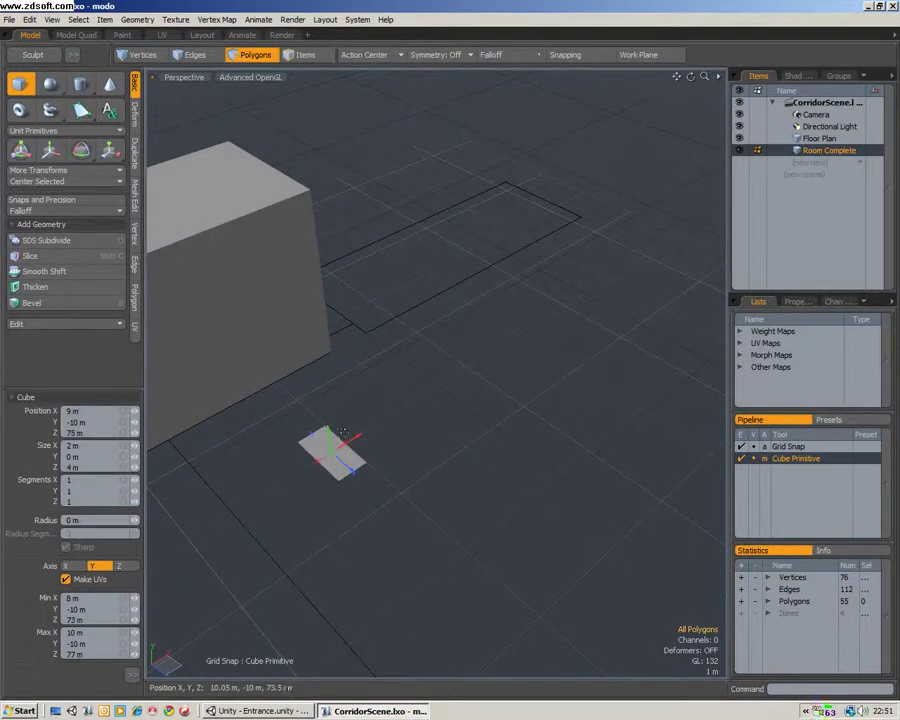
left_click_drag(342, 432, 348, 250, "alt")
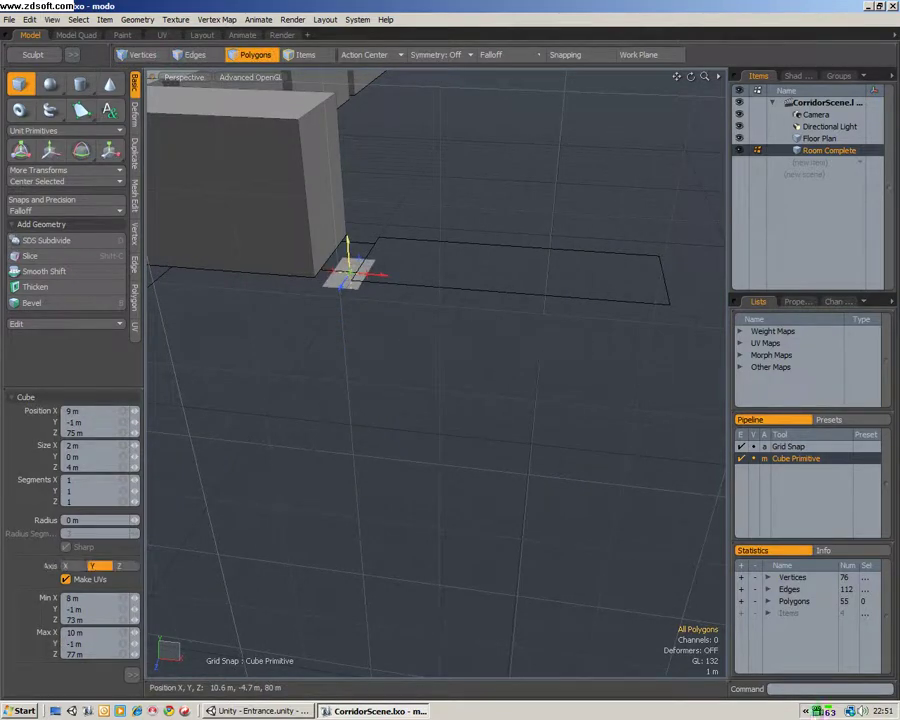
left_click_drag(245, 170, 424, 194, "alt")
left_click_drag(440, 300, 400, 505, "alt")
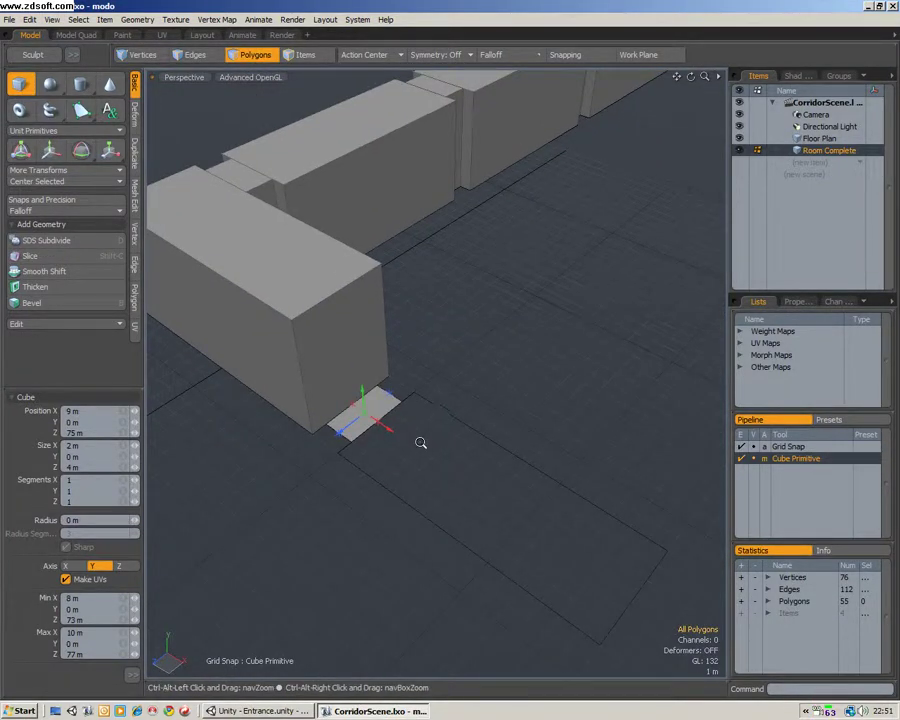
left_click_drag(420, 442, 426, 382, "ctrl+alt")
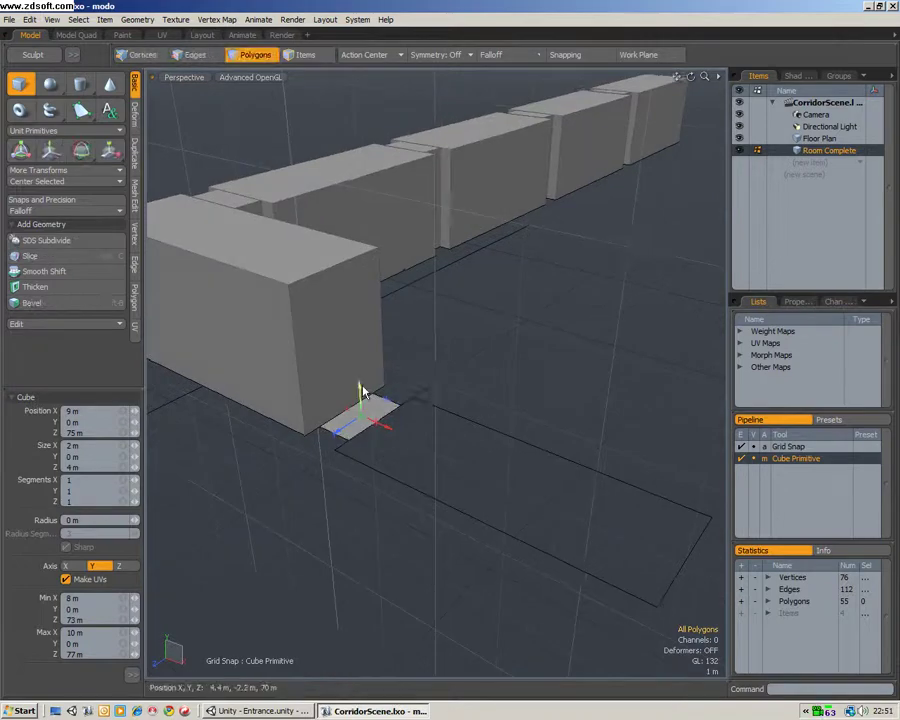
left_click_drag(365, 420, 307, 187)
key("q")
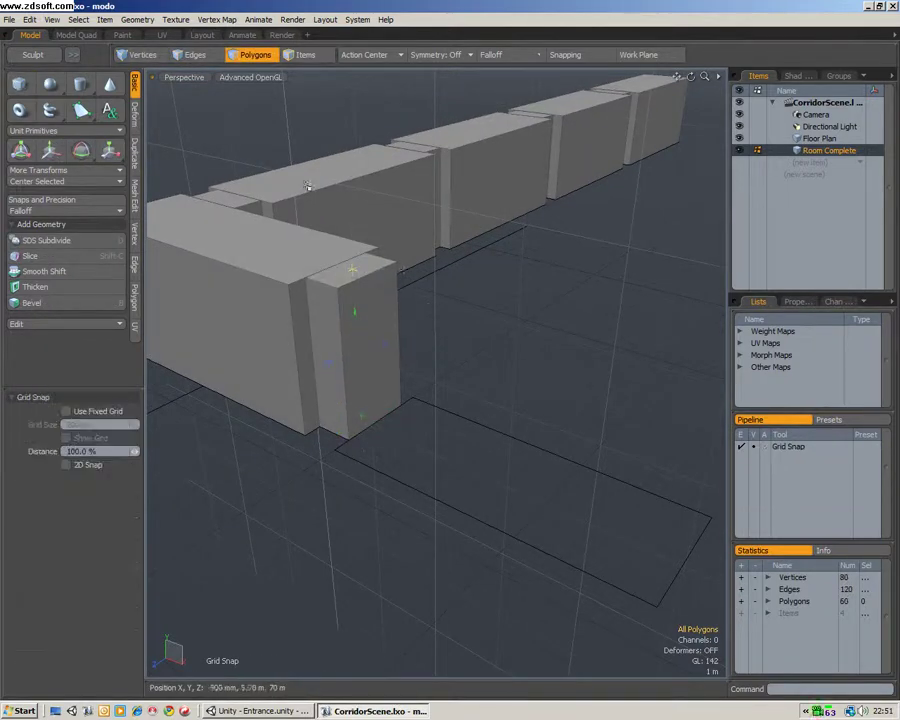
- Draw a 16 m by 6 m cube base over the last crosswise room's outline in the top view
left_click(184, 78)
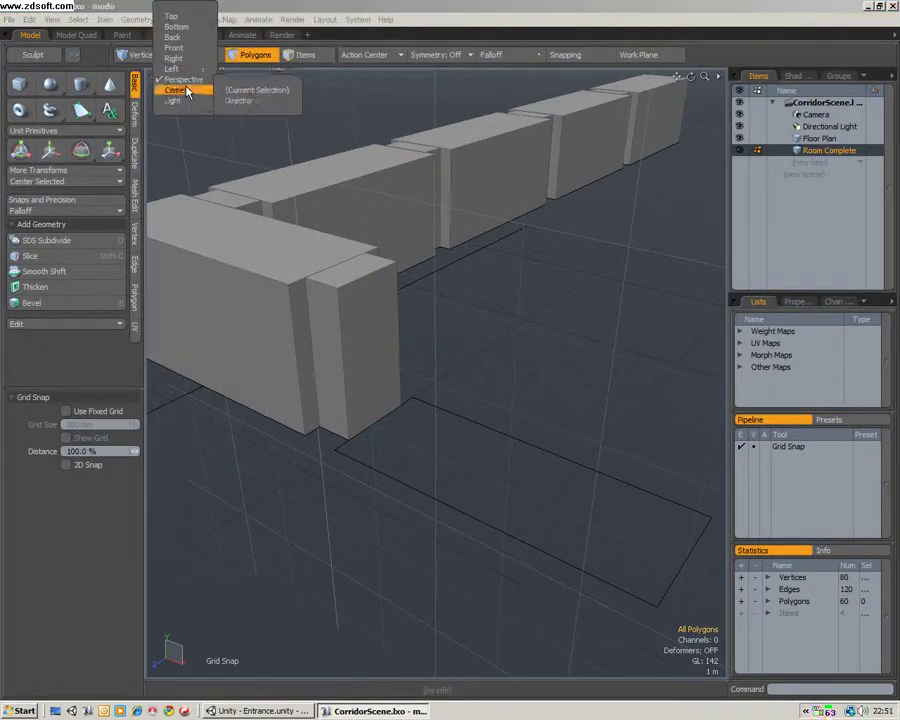
left_click(182, 19)
left_click_drag(498, 436, 344, 328, "alt")
left_click(20, 86)
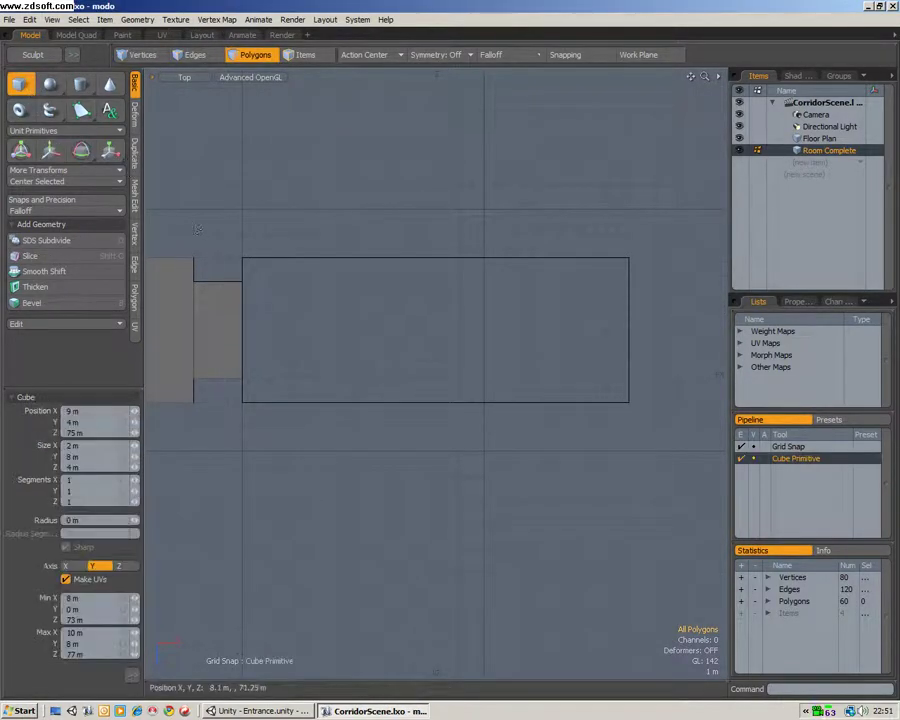
left_click_drag(242, 257, 629, 402)
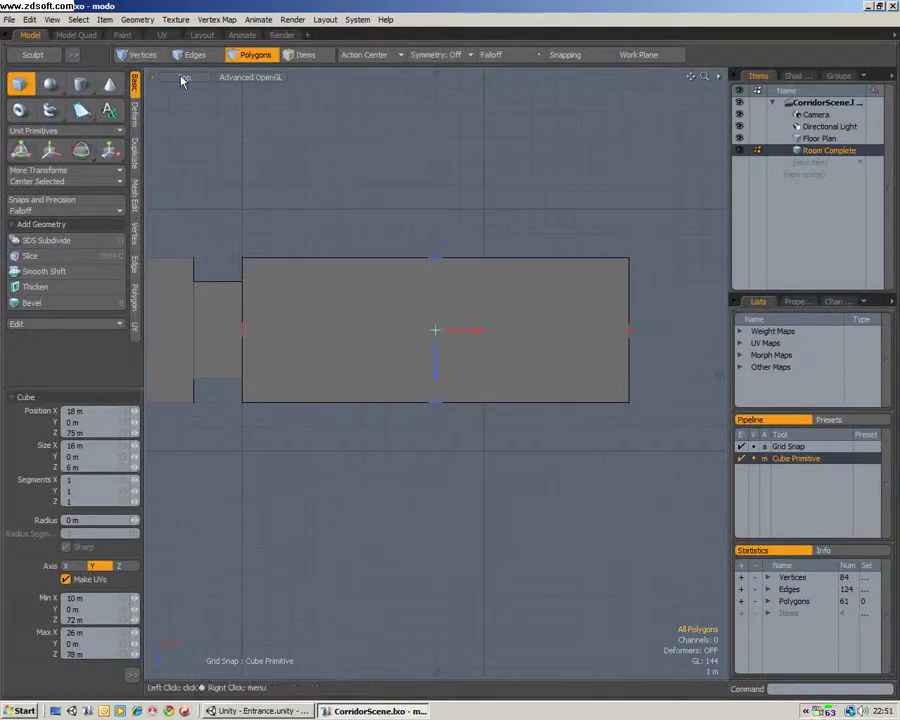
- Raise the last crosswise room's cube to a height of 8 m and finish it
left_click(182, 80)
left_click(192, 147)
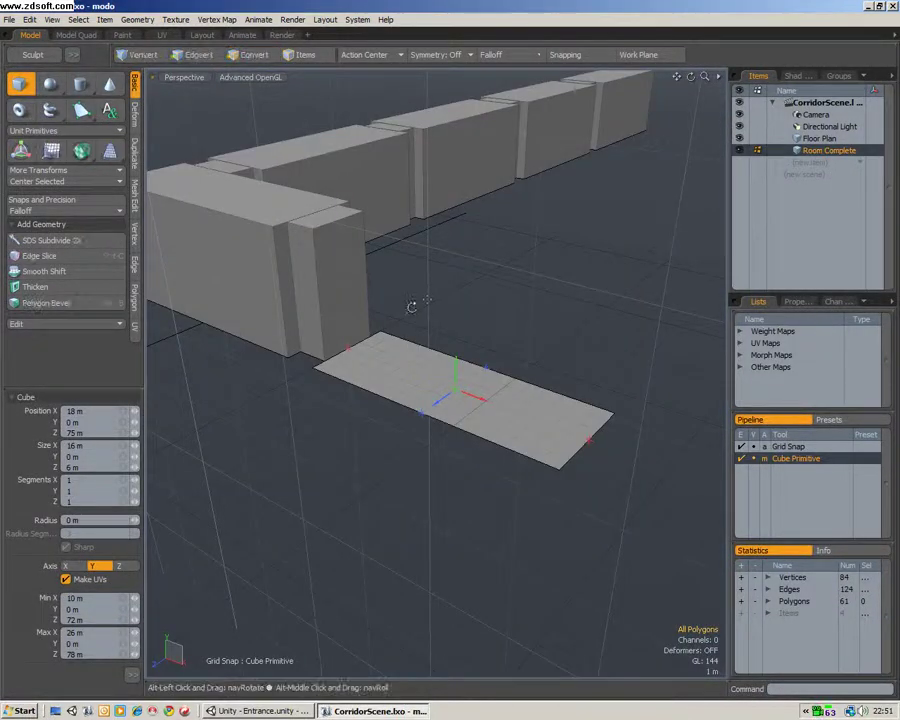
left_click_drag(412, 305, 456, 248, "alt")
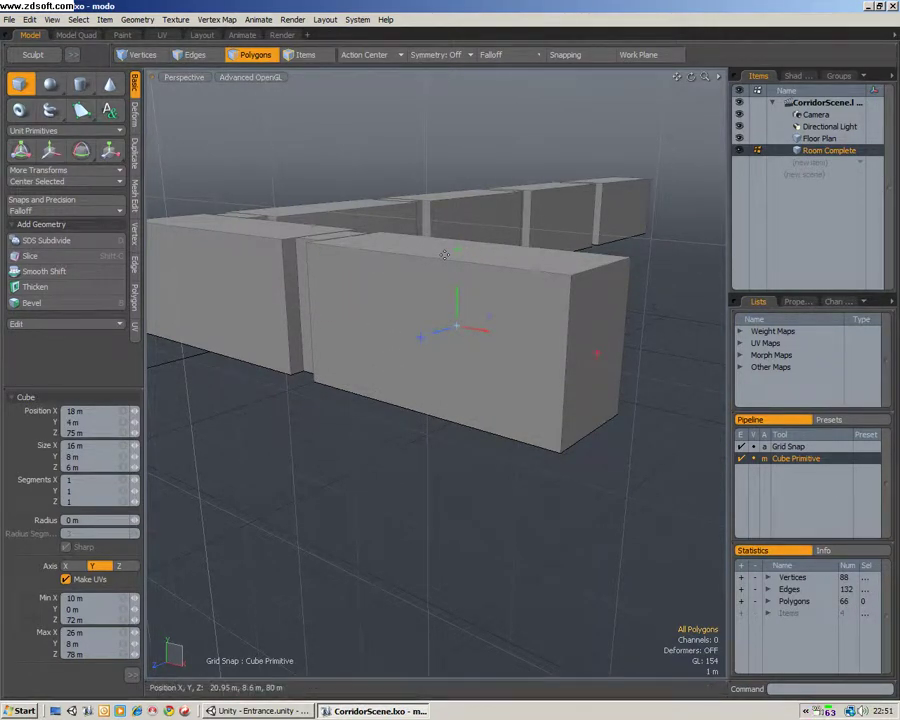
key("space")
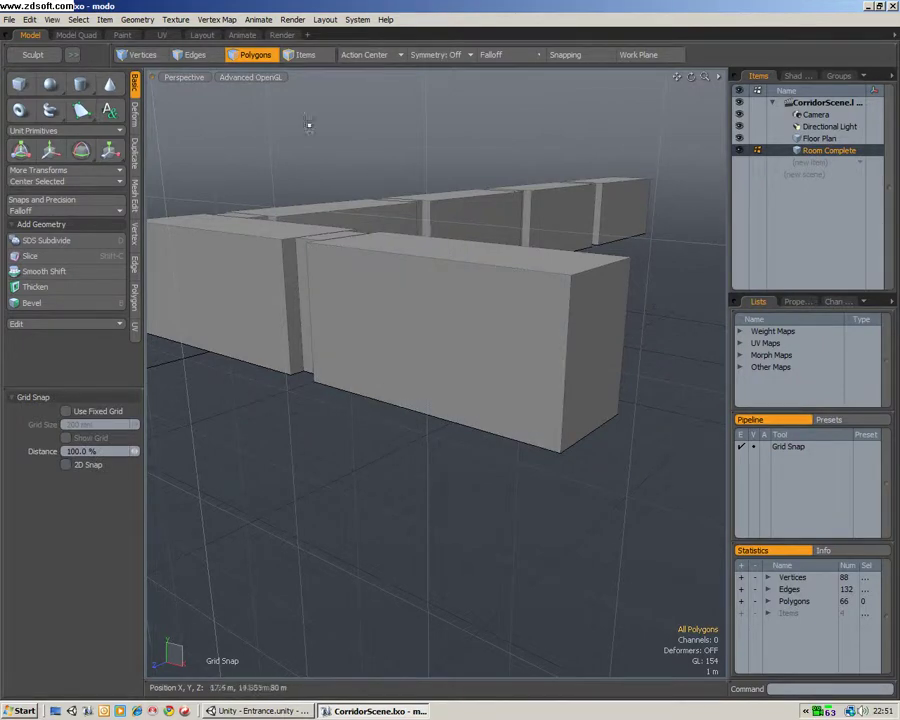
left_click_drag(392, 219, 487, 293, "alt")
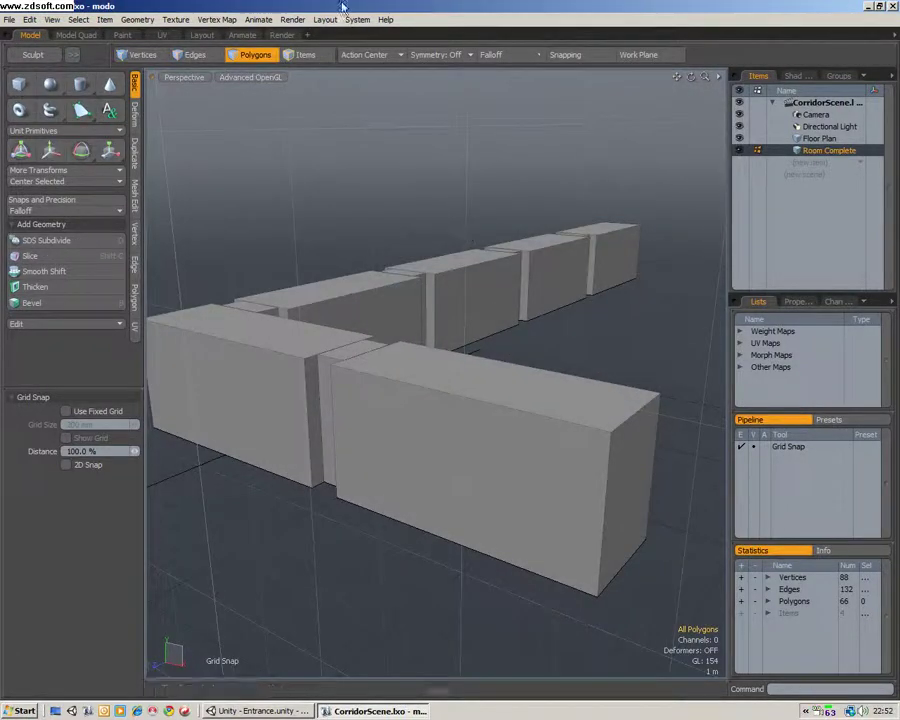
- Save the scene and delete the Floor Plan item
left_click(8, 19)
left_click(30, 255)
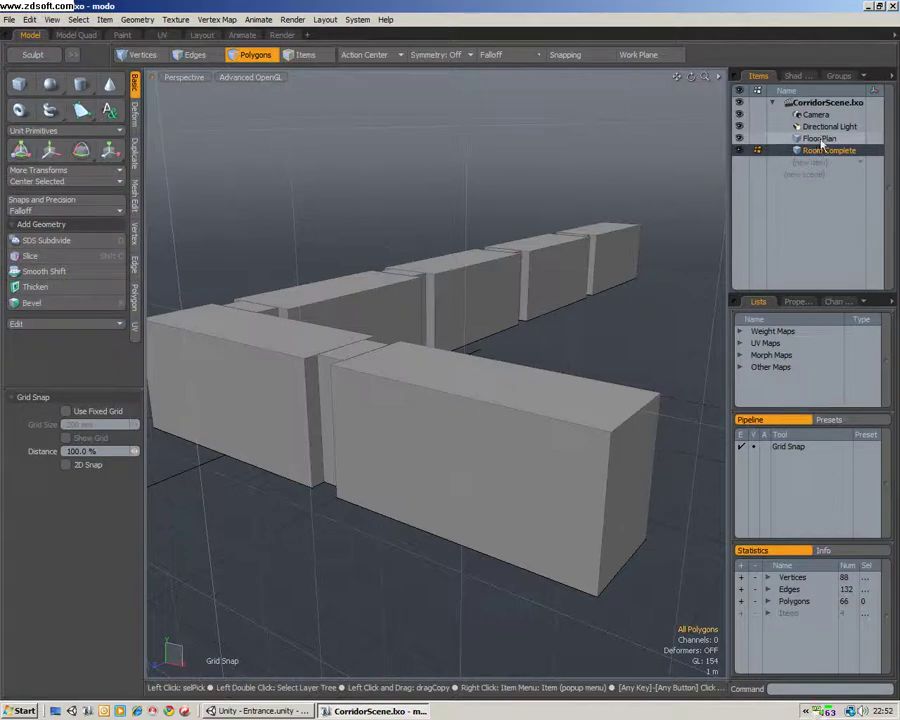
left_click(818, 138)
right_click(818, 138)
left_click(818, 345)
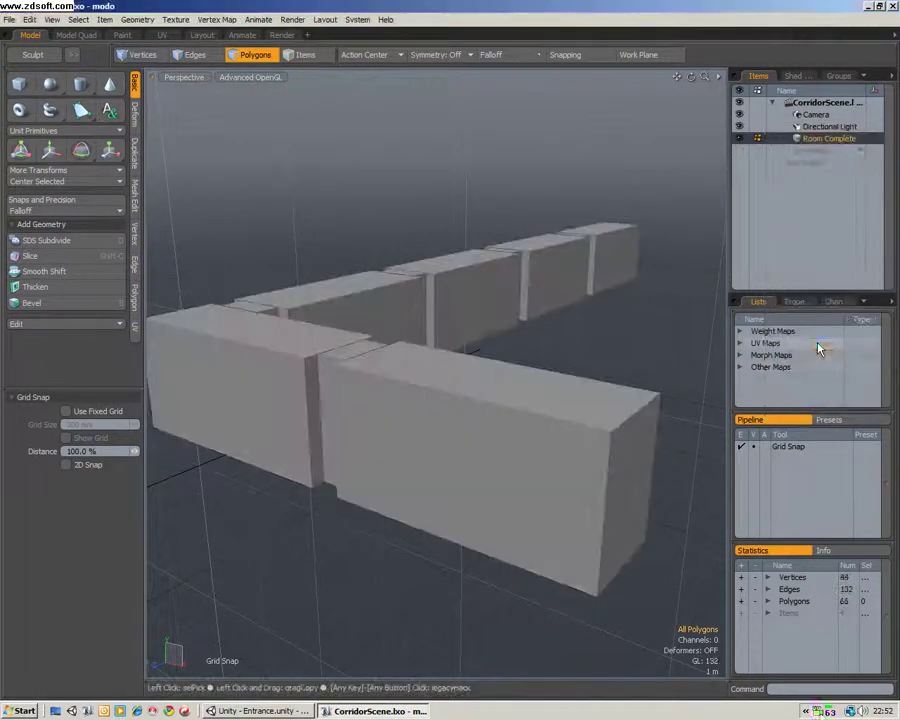
- Select all polygons of the Room Complete mesh, flip them to face inward, and clear the selection by switching to vertices
left_click_drag(451, 242, 415, 335, "alt")
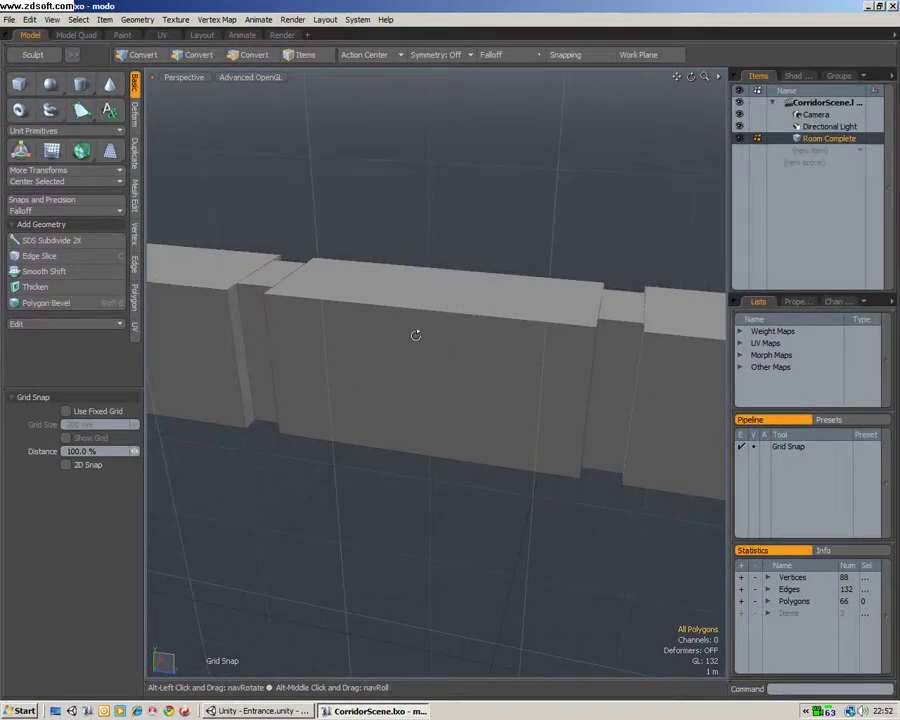
left_click_drag(498, 343, 572, 307, "alt")
scroll(620, 256, "down", 10)
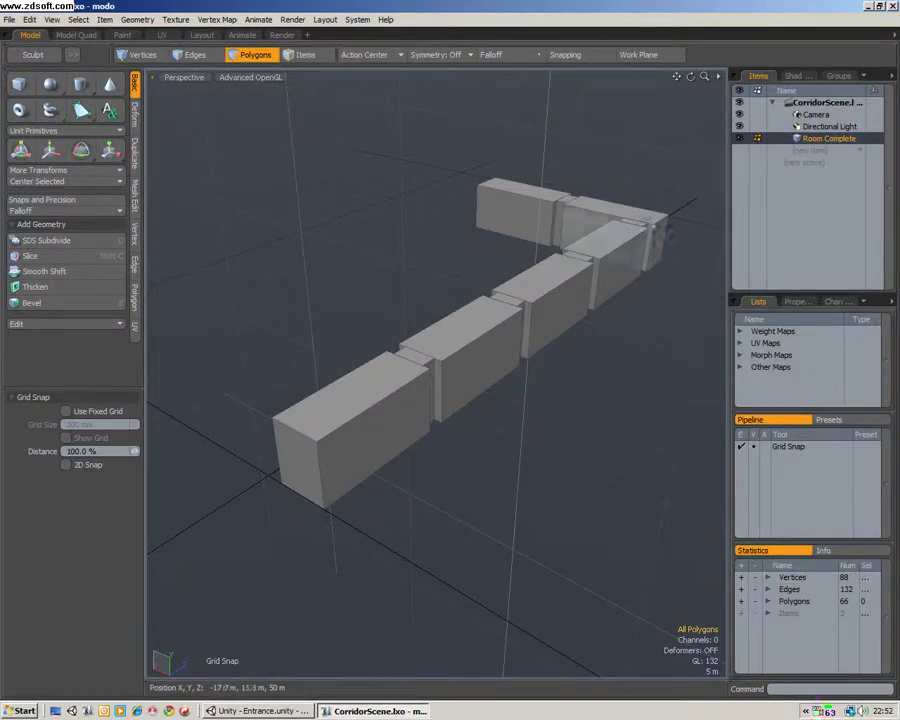
left_click(767, 601)
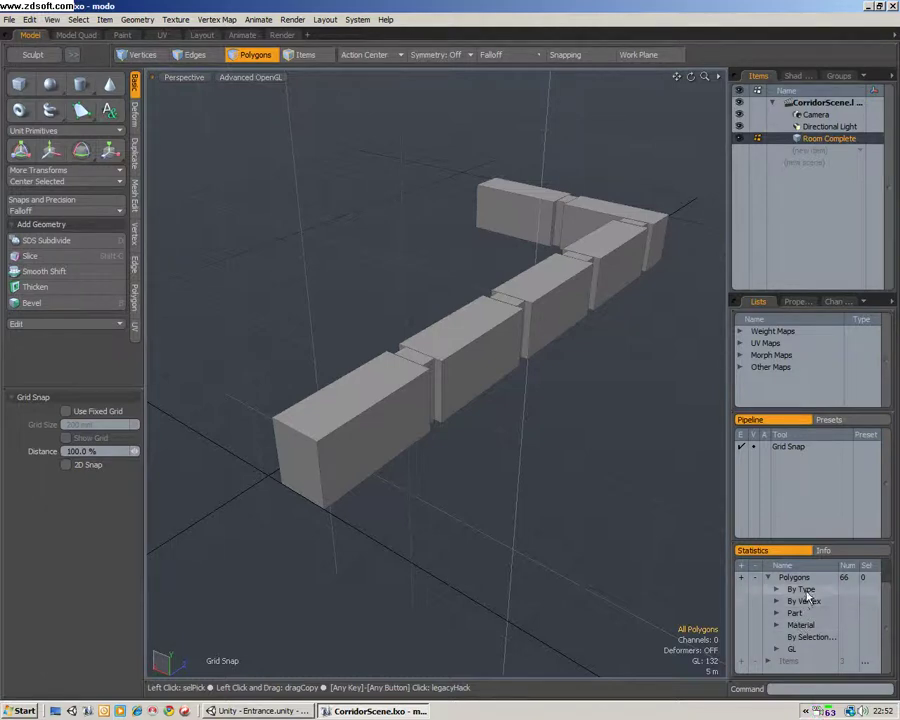
left_click(768, 578)
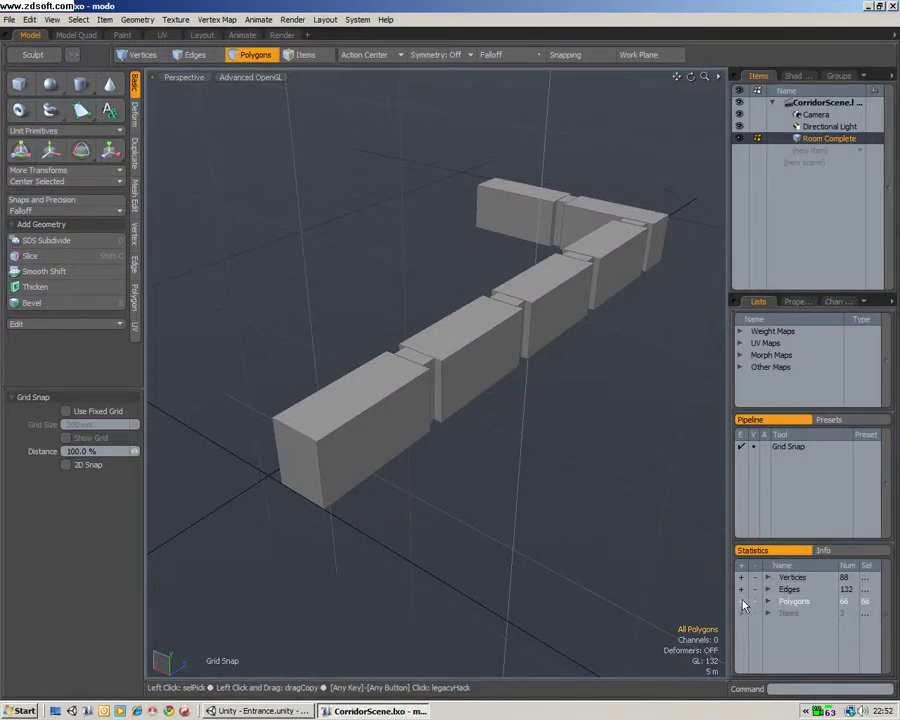
left_click(741, 601)
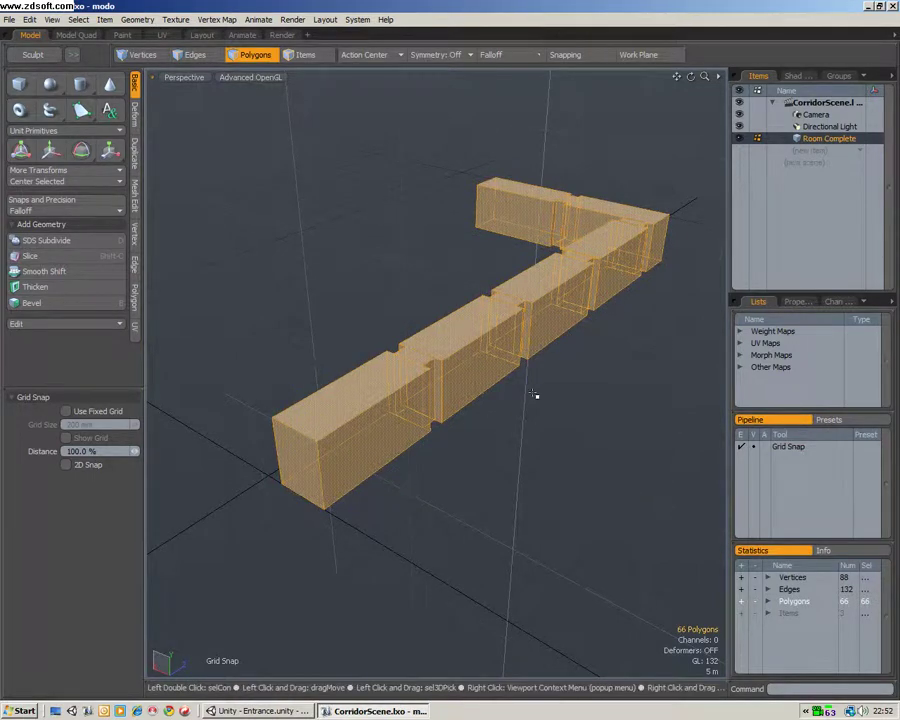
key("f")
key("1")
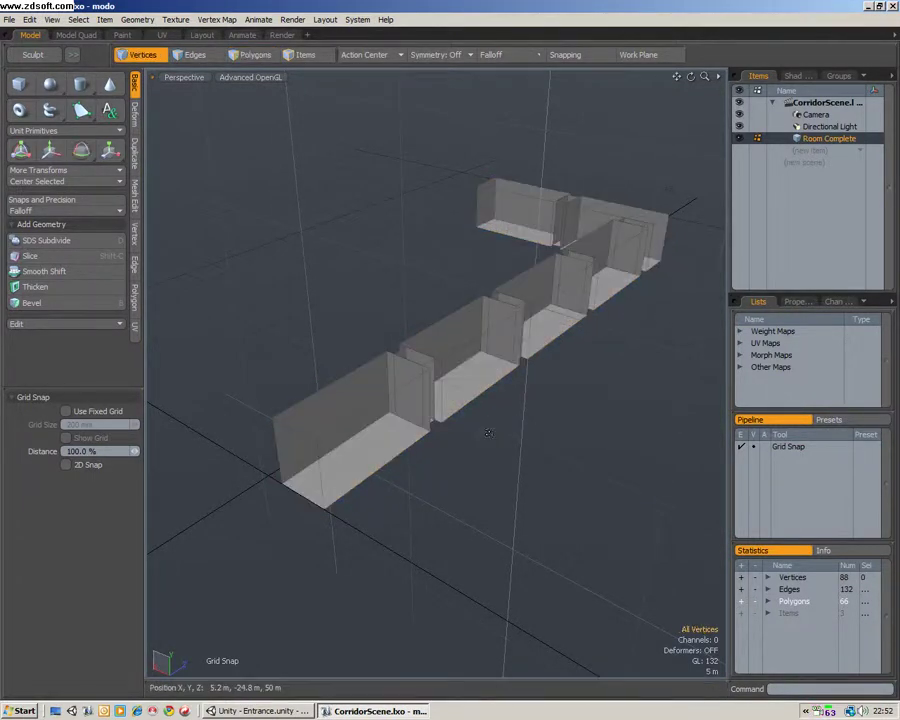
- Select the room end walls on both sides of the first and second passages as polygons
left_click_drag(535, 395, 575, 354, "alt")
scroll(575, 354, "up", 5)
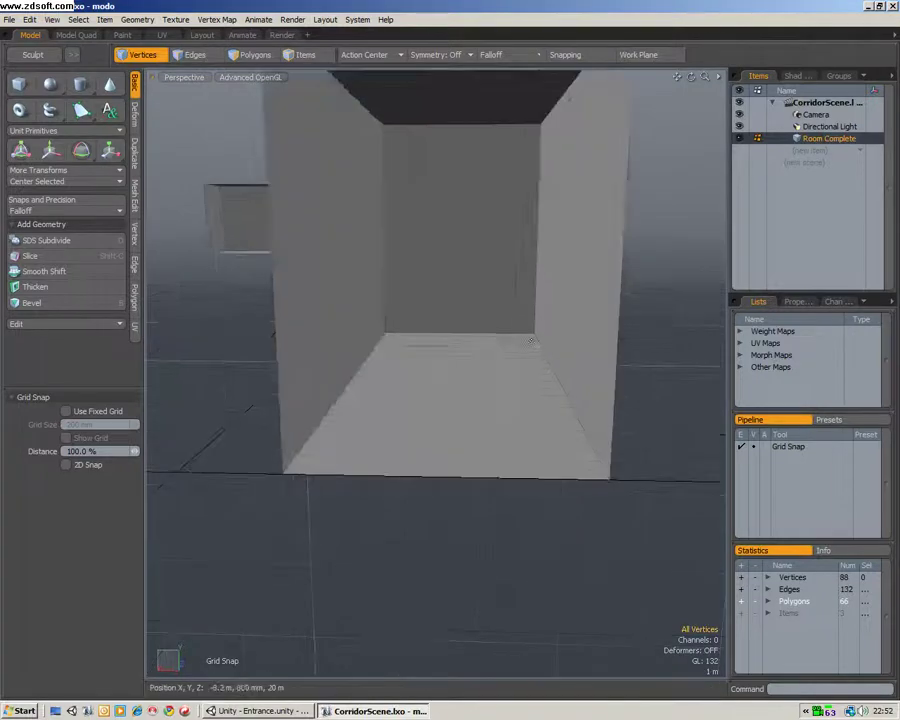
left_click_drag(534, 241, 588, 408, "alt")
scroll(588, 408, "up", 2)
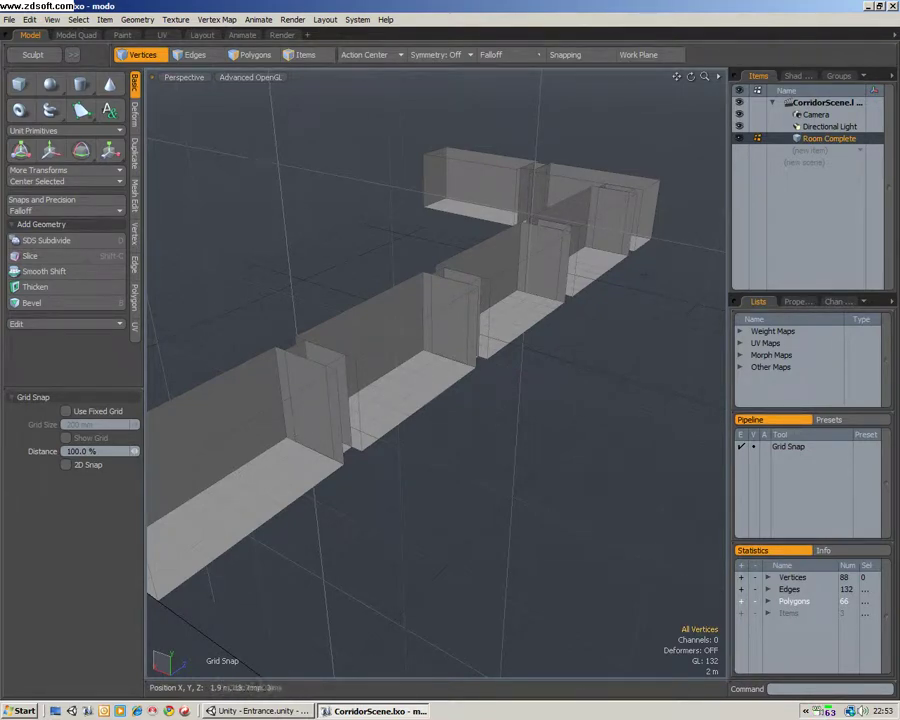
left_click(255, 54)
left_click(307, 408)
left_click_drag(307, 408, 203, 452, "alt")
left_click(412, 346, "shift")
left_click_drag(412, 346, 496, 362, "alt")
left_click(630, 372, "shift")
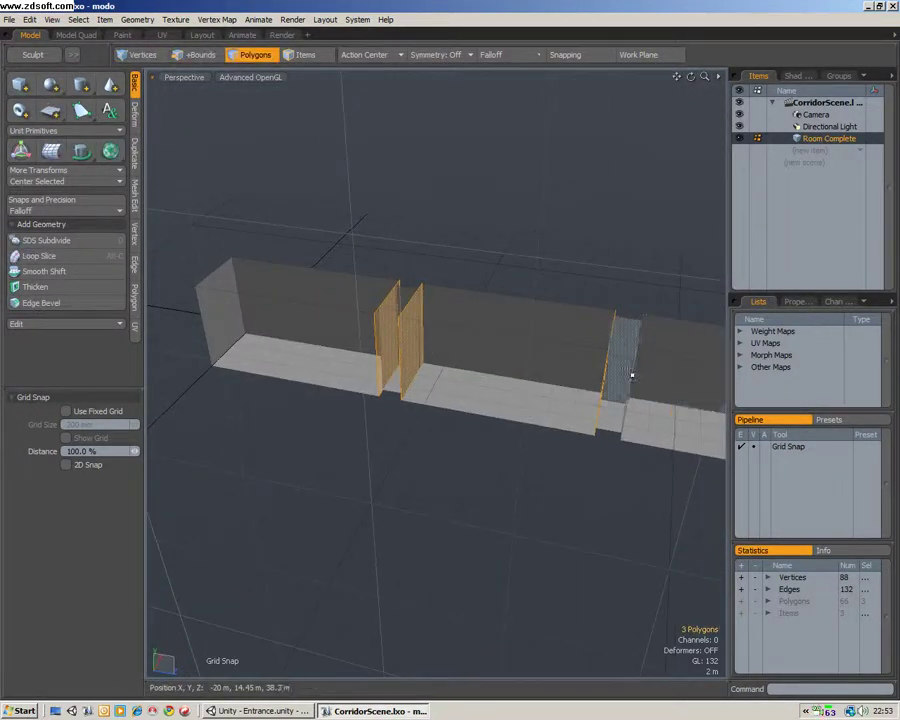
left_click_drag(630, 375, 557, 346, "alt")
left_click(527, 361, "shift")
- Add the room walls on both sides of the third and fourth passages to the polygon selection
left_click_drag(651, 323, 536, 436, "alt")
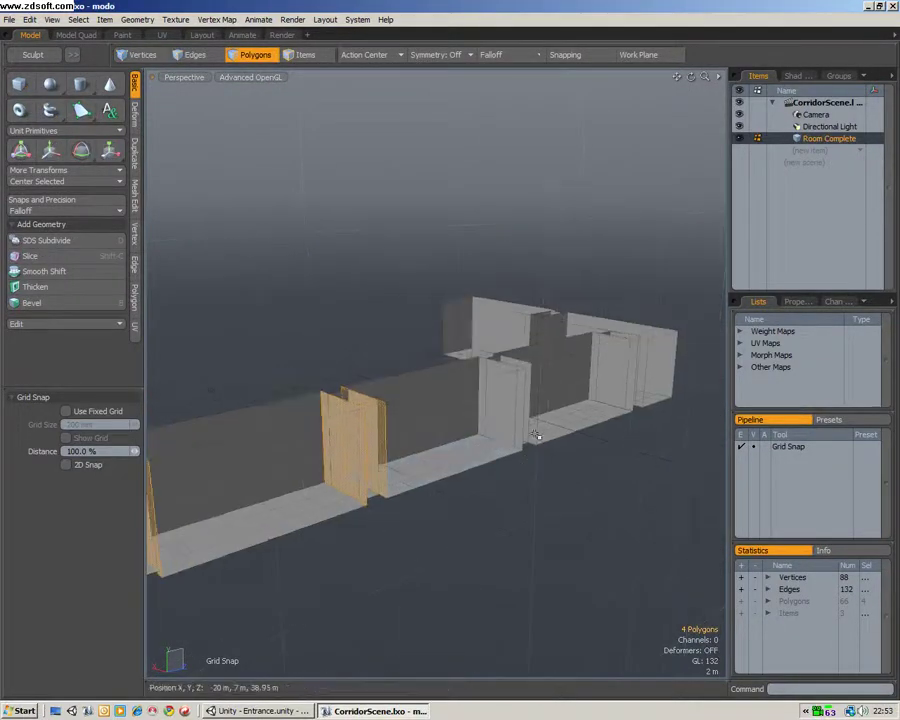
left_click(508, 410, "shift")
left_click_drag(633, 396, 488, 466, "alt")
left_click(490, 394, "shift")
left_click_drag(490, 394, 615, 412, "alt")
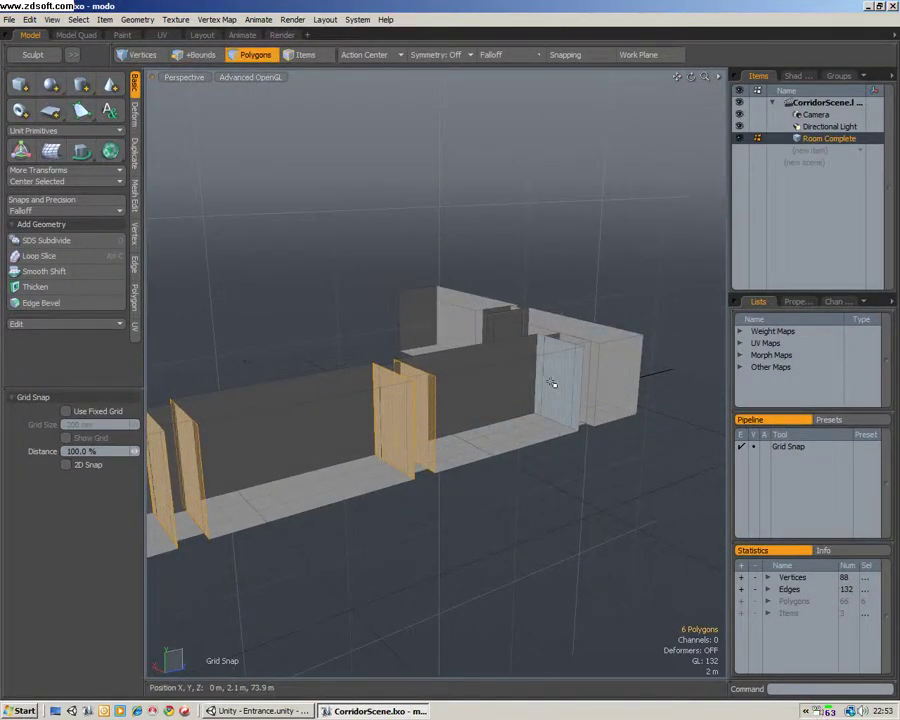
left_click(603, 394, "shift")
left_click_drag(603, 394, 561, 454, "alt")
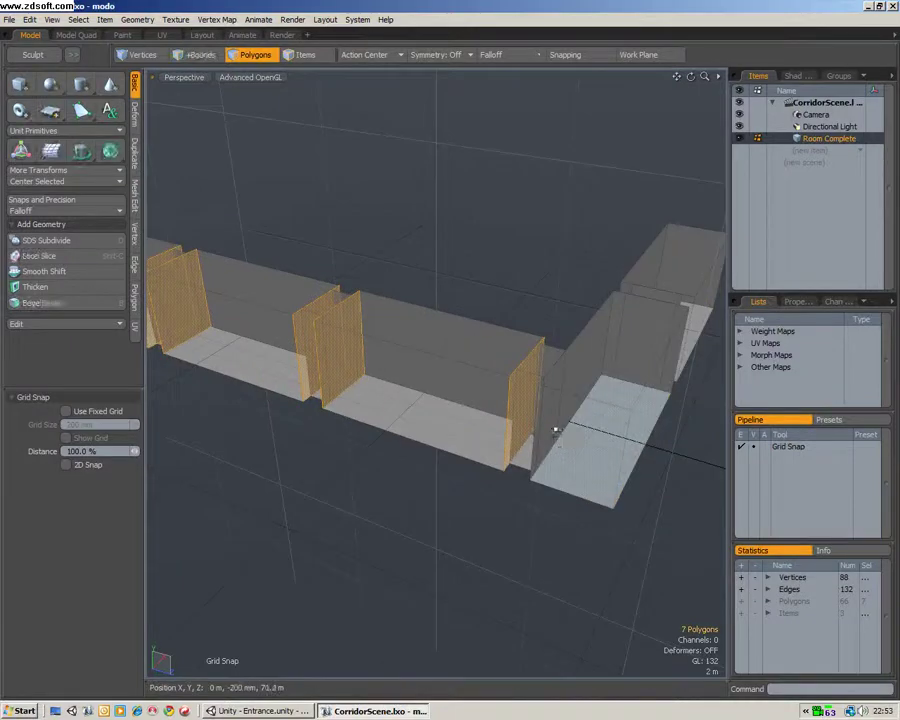
left_click(553, 424, "shift")
left_click_drag(444, 514, 462, 470, "alt")
- Slice the selected walls vertically at X -7 m in the front view, along one side of the passage opening
left_click(184, 77)
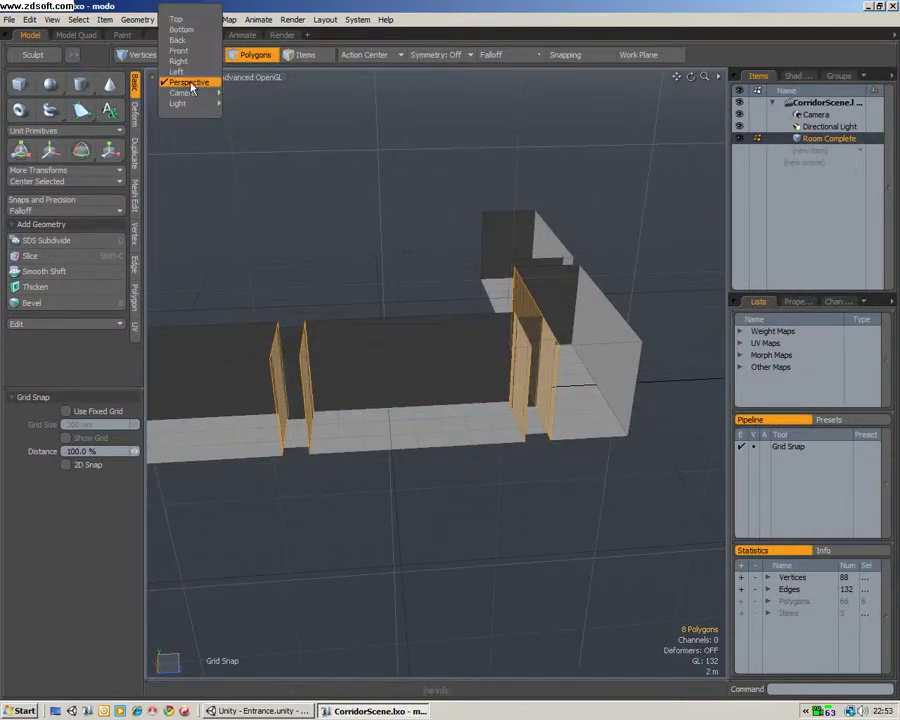
left_click(190, 71)
left_click(188, 77)
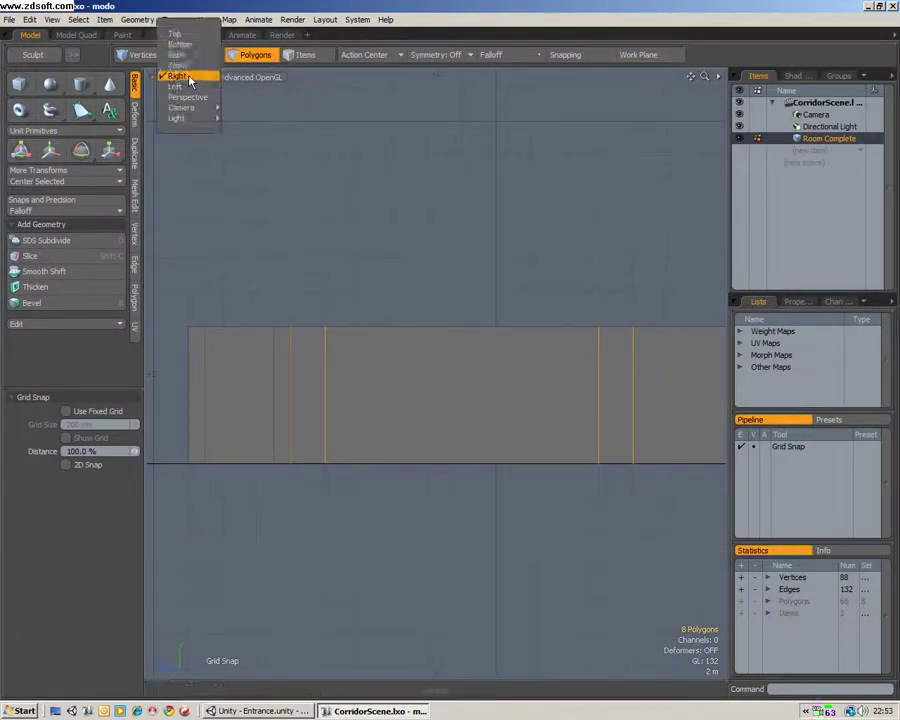
left_click(182, 53)
scroll(505, 435, "up", 2)
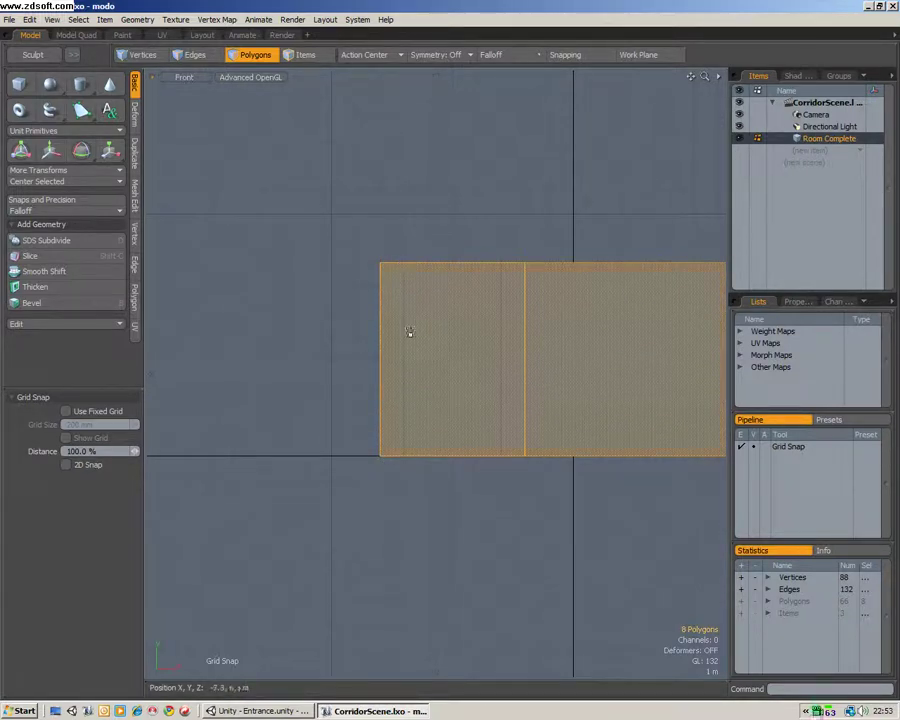
left_click(38, 258)
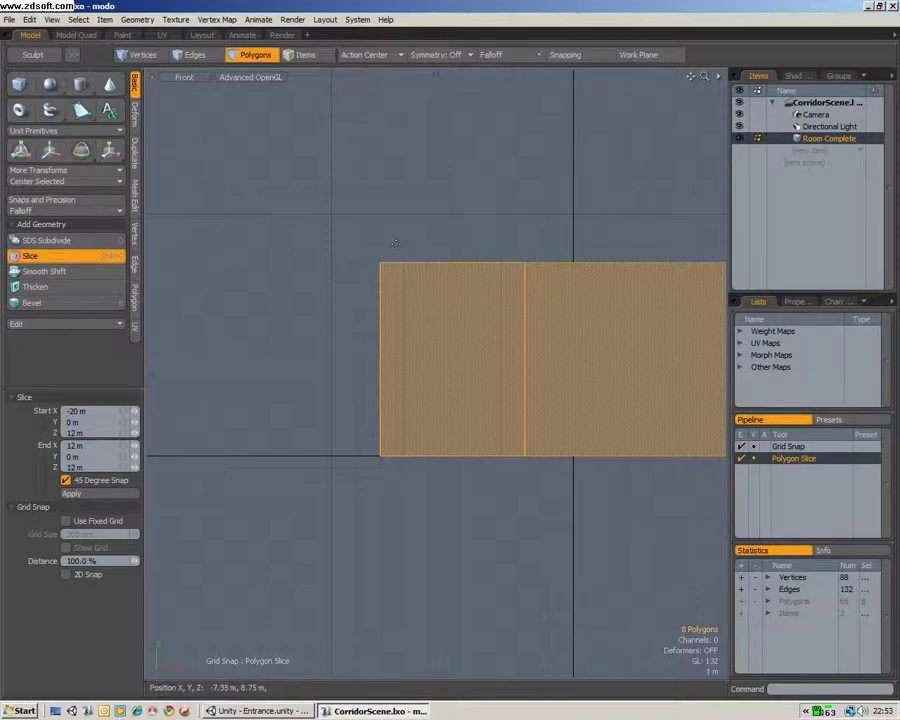
mouse_move(403, 238)
left_mouse_down()
mouse_move(382, 546)
mouse_move(396, 508)
left_mouse_up()
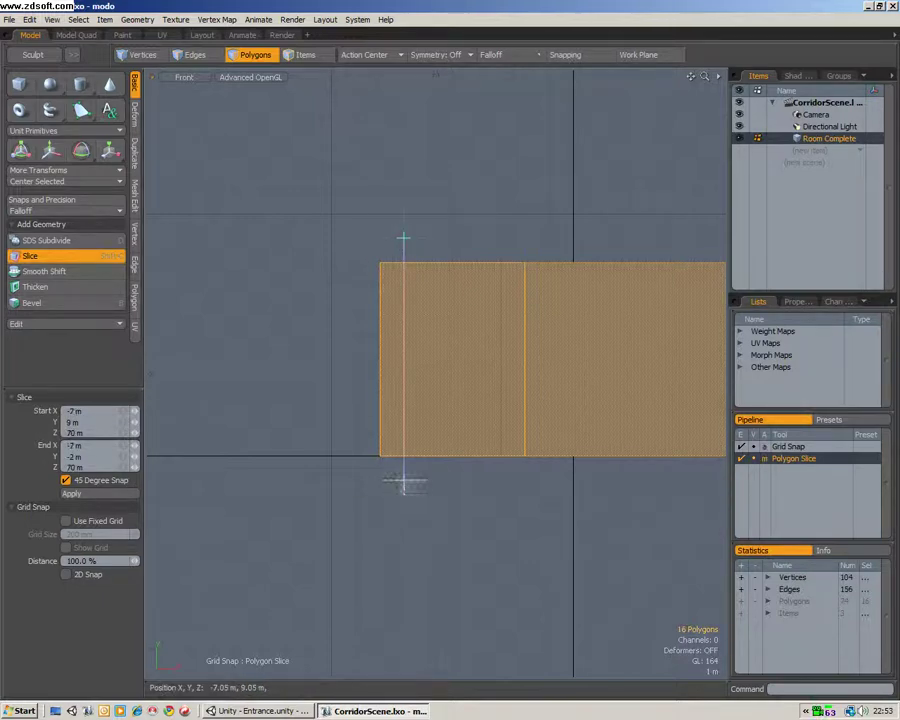
key("space")
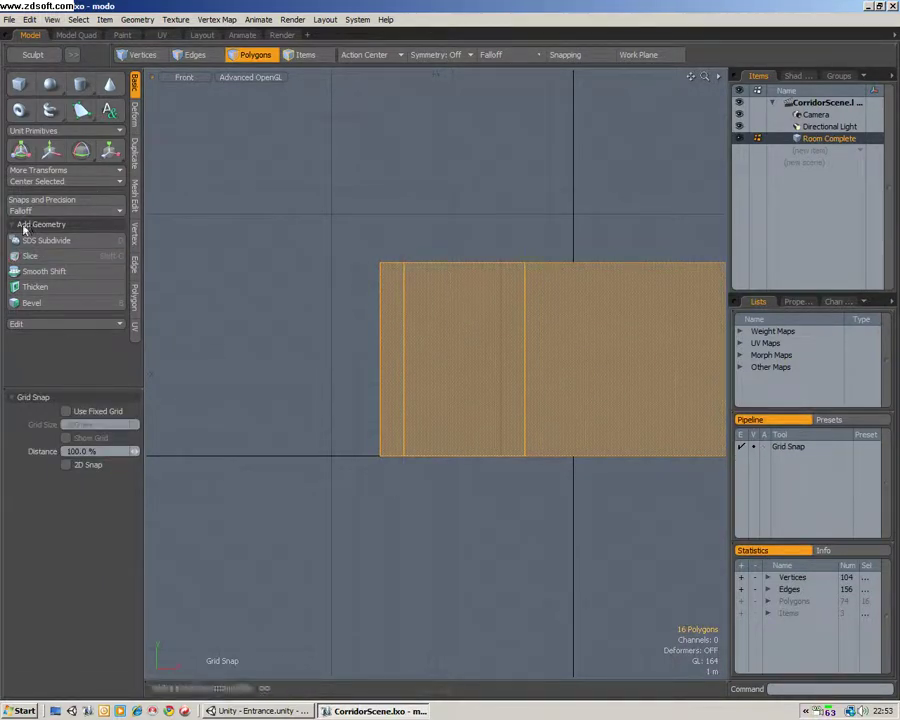
- Slice the selected walls vertically at X -3 m, along the other side of the passage opening
left_click(29, 257)
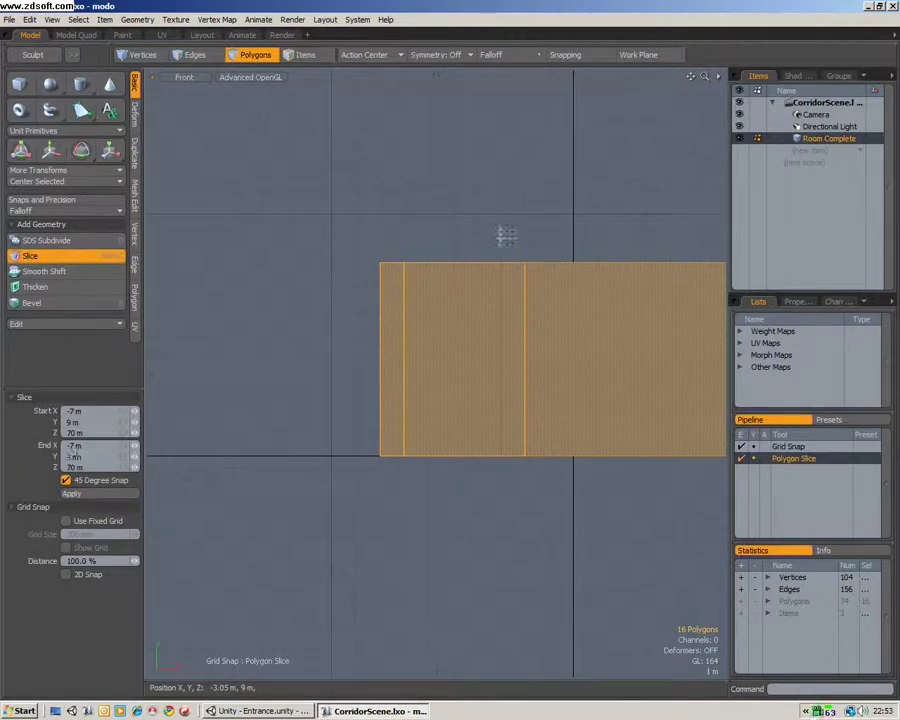
left_click_drag(503, 418, 506, 483)
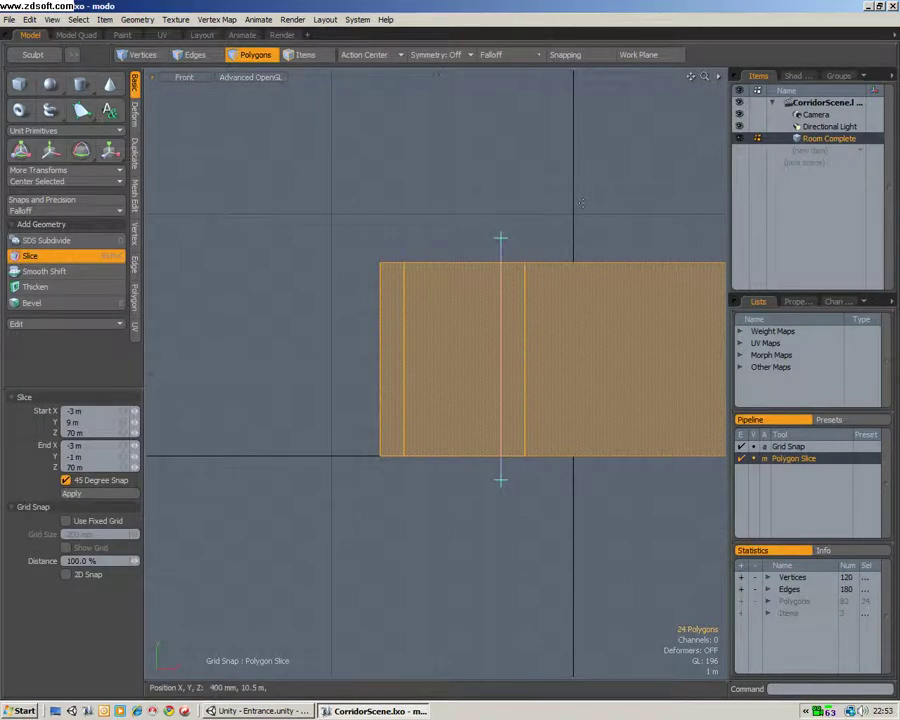
key("space")
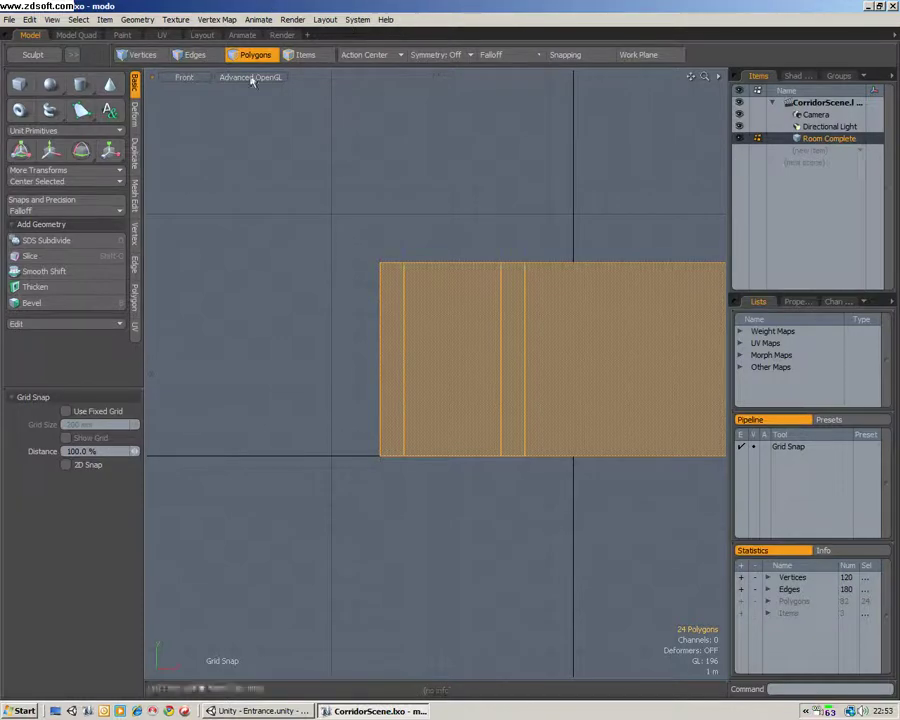
- Delete the middle wall panels between the vertical slices at both ends of the first passage, next to the corner room
left_click(190, 78)
left_click(190, 108)
left_click_drag(454, 296, 470, 380, "alt")
left_click(200, 287)
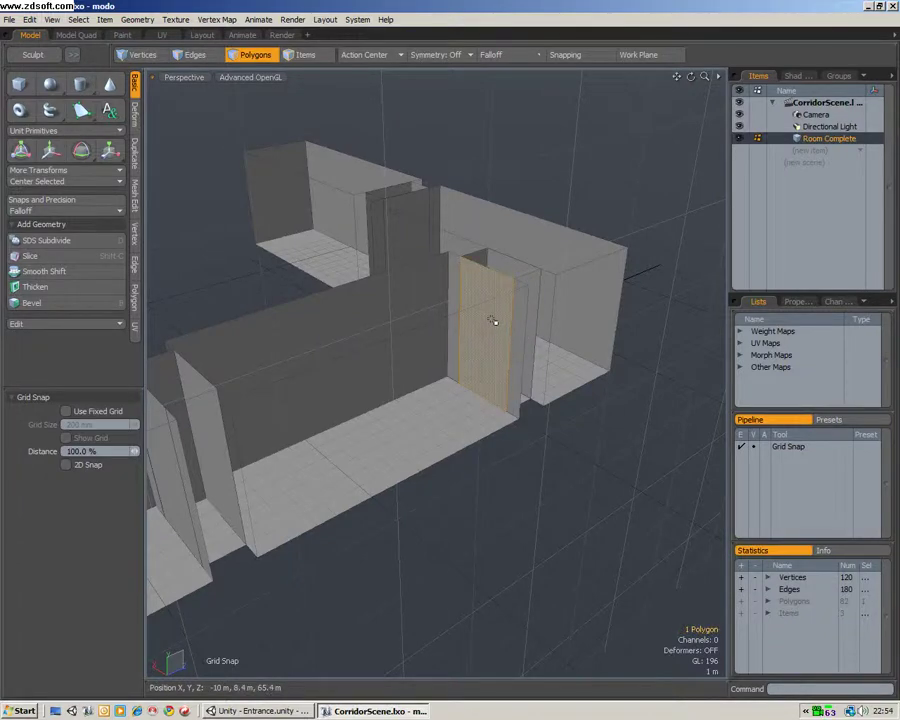
key("Delete")
left_click_drag(513, 273, 511, 370, "alt")
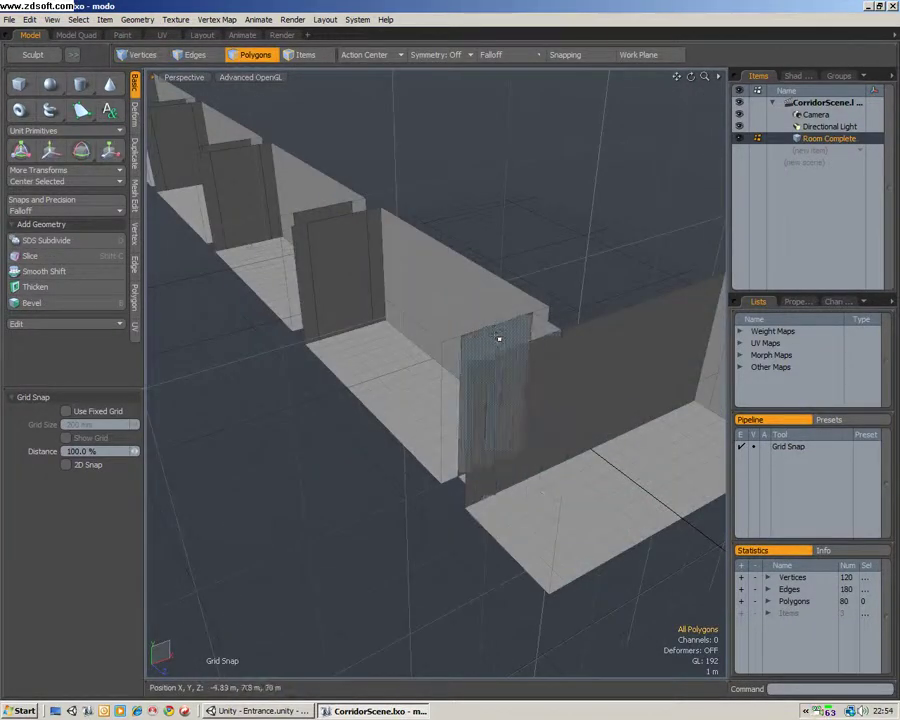
left_click(504, 341)
key("Delete")
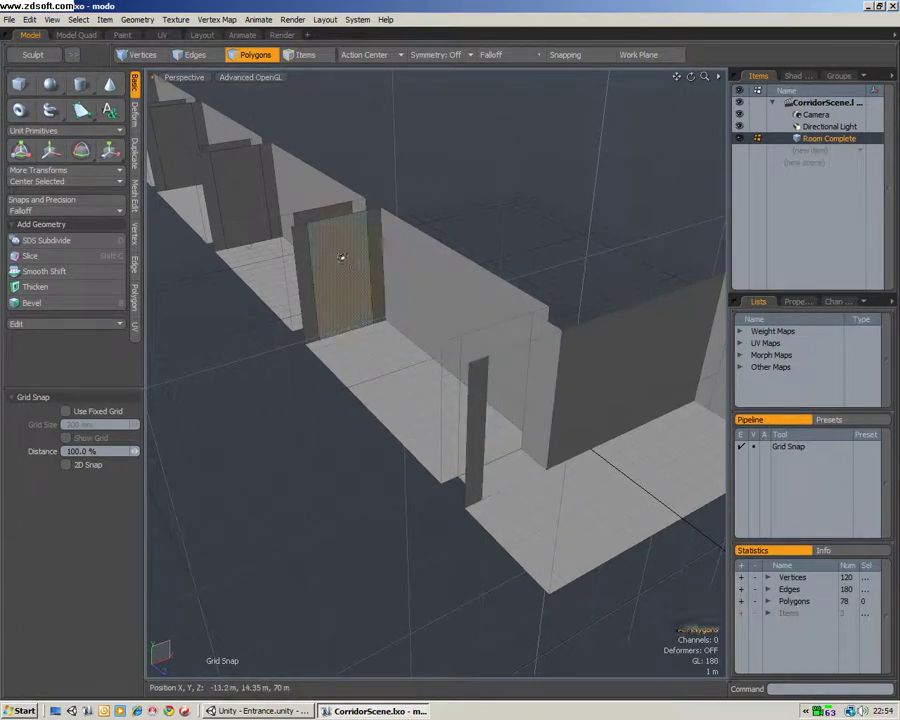
- Delete the middle wall panels blocking the remaining three passages on the side facing the corner room
double_click(325, 225)
key("Delete")
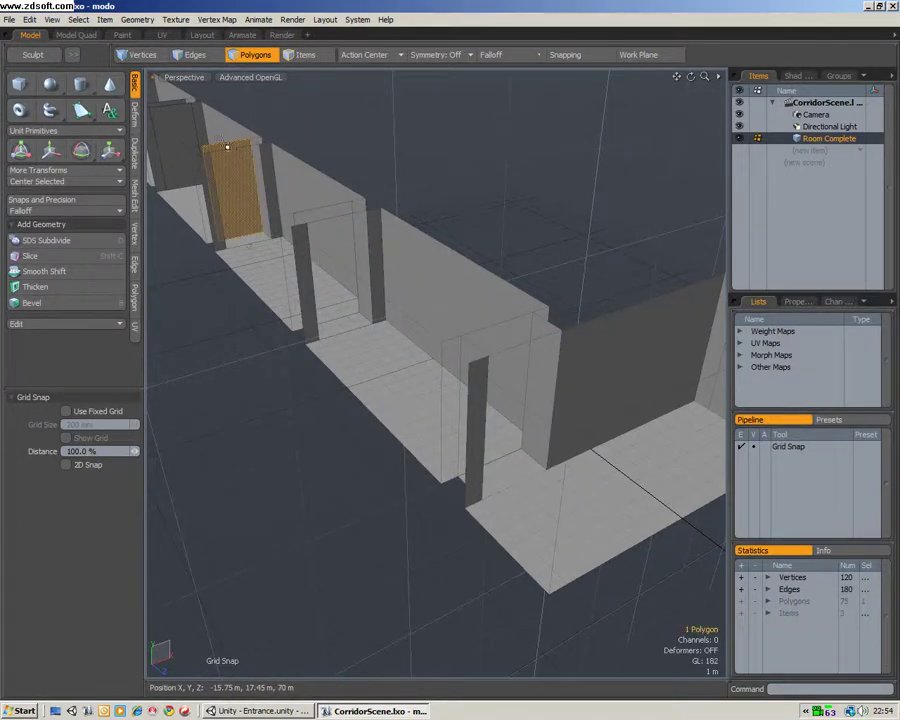
key("Delete")
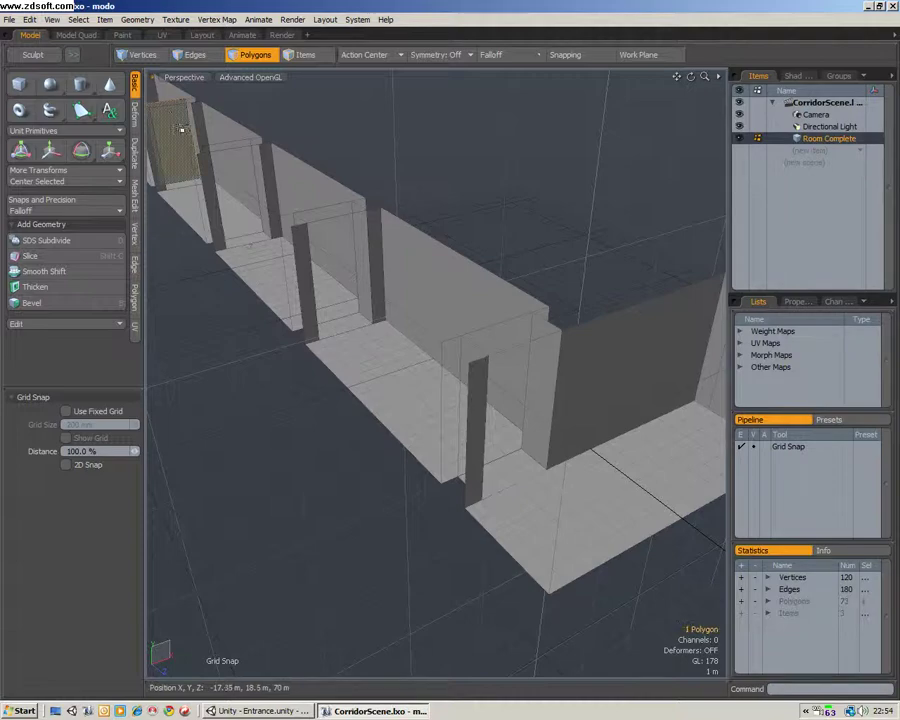
key("Delete")
- Delete the middle wall panels blocking the opposite end of the second passage
left_click_drag(296, 326, 418, 370, "alt")
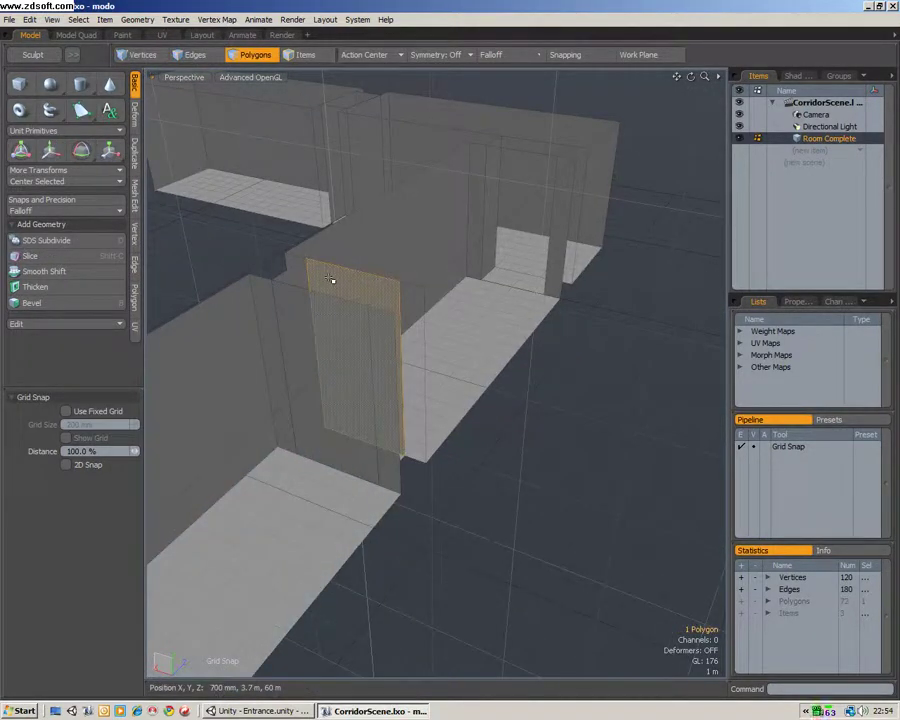
key("Delete")
left_click(338, 326)
key("Delete")
- Delete the middle wall panels blocking the opposite ends of the third and fourth passages
left_click_drag(368, 370, 446, 333, "alt")
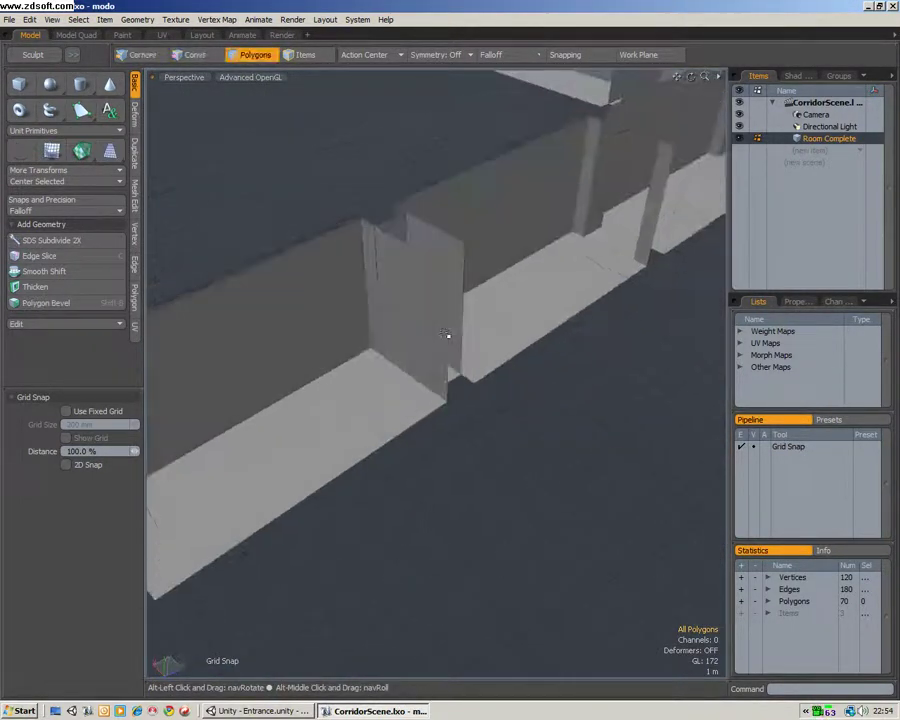
left_click(428, 244)
key("Delete")
left_click(420, 290)
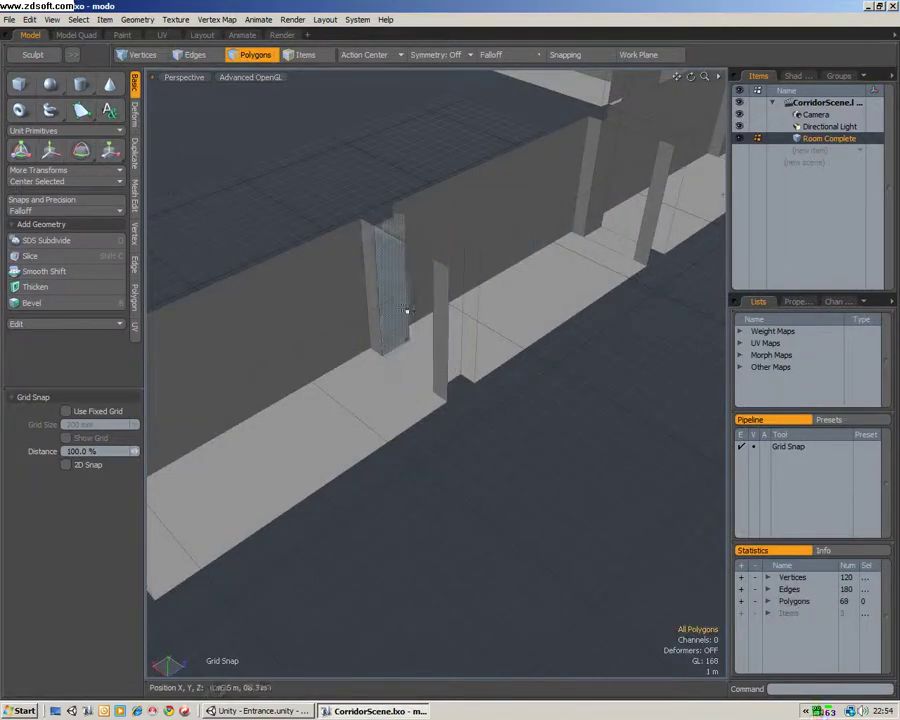
key("Delete")
left_click_drag(382, 346, 474, 261, "alt")
left_click(472, 249)
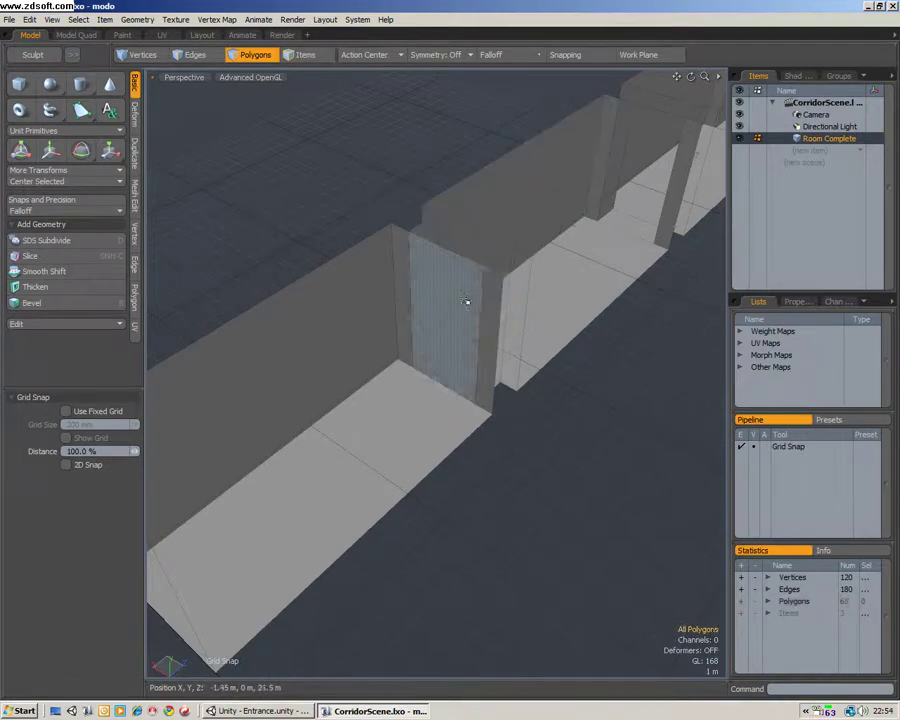
key("Delete")
- Select the two facing walls at the corner room's side passage and slice them vertically at Z 77 m and Z 73 m in the right view
left_click_drag(409, 377, 534, 370, "alt")
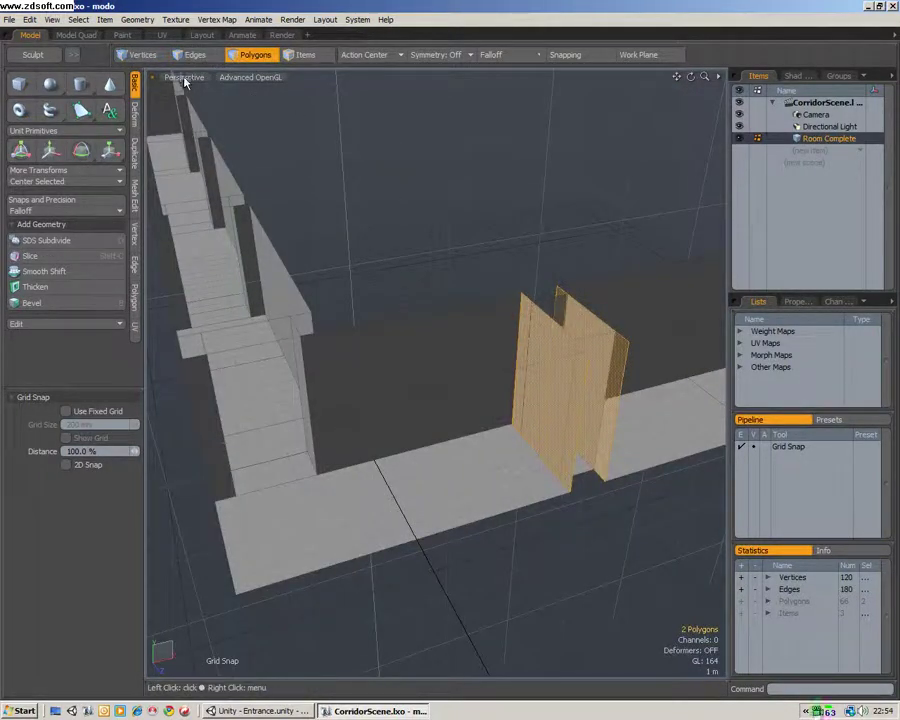
left_click(185, 80)
left_click(178, 62)
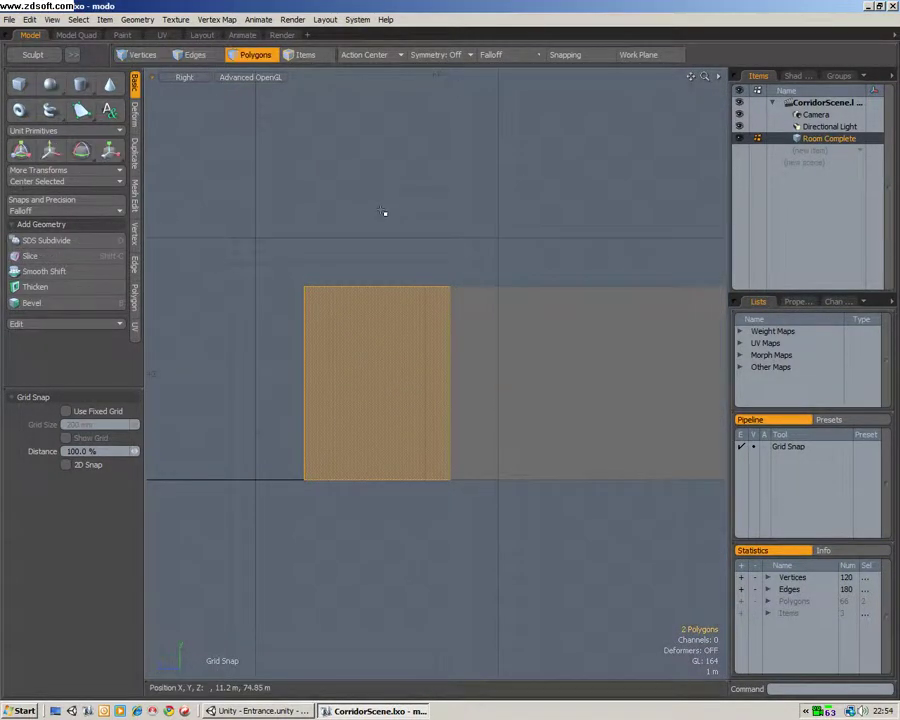
left_click(60, 256)
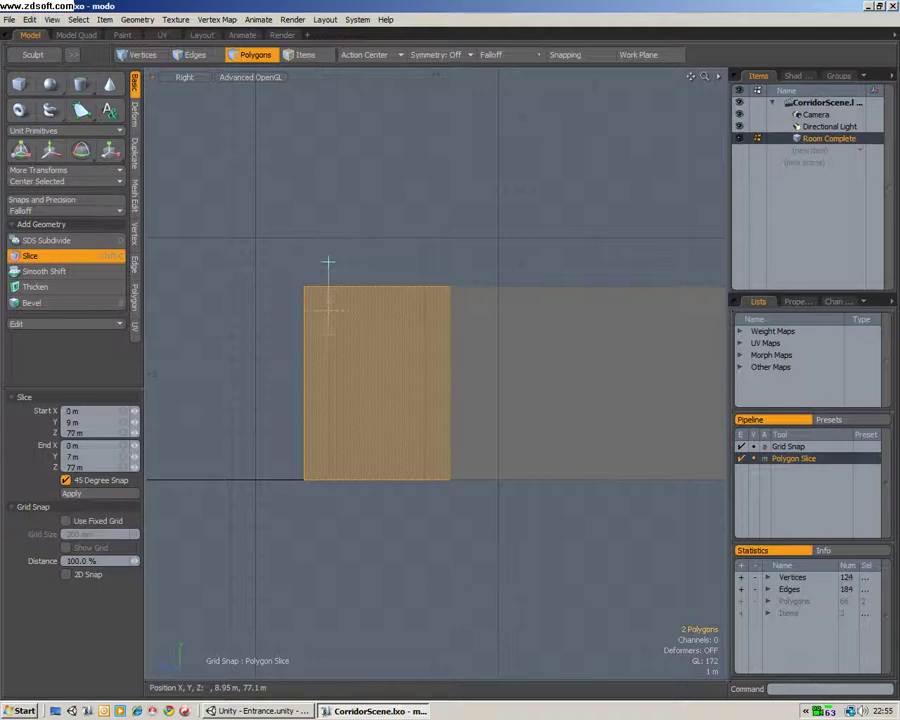
key("ctrl")
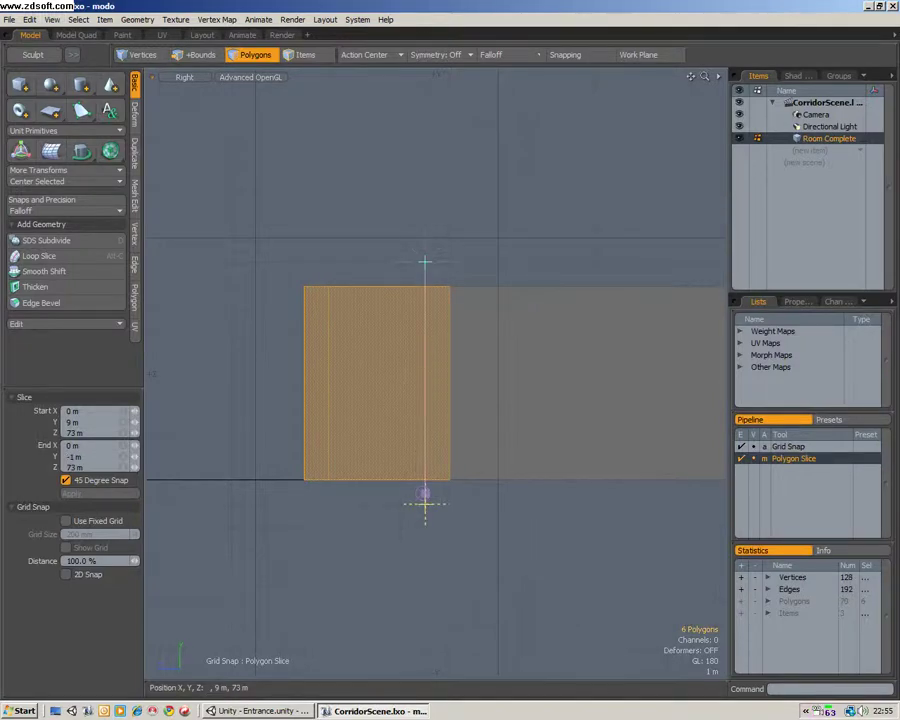
key("space")
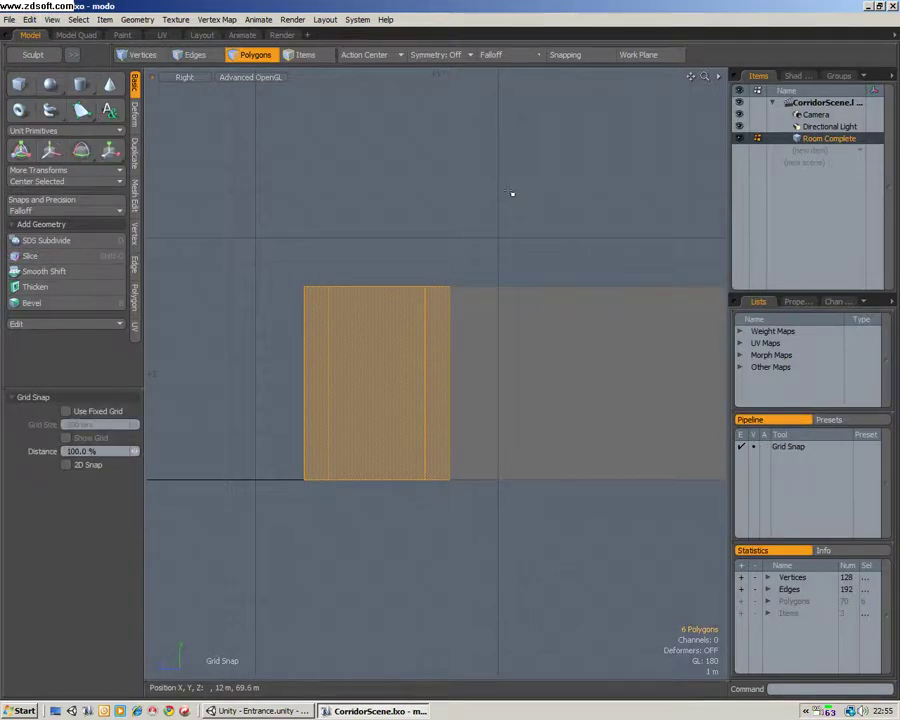
- Delete the middle wall panels between the new slices at both ends of the side passage to open it
left_click(196, 82)
left_click(196, 94)
left_click_drag(416, 312, 538, 346, "alt")
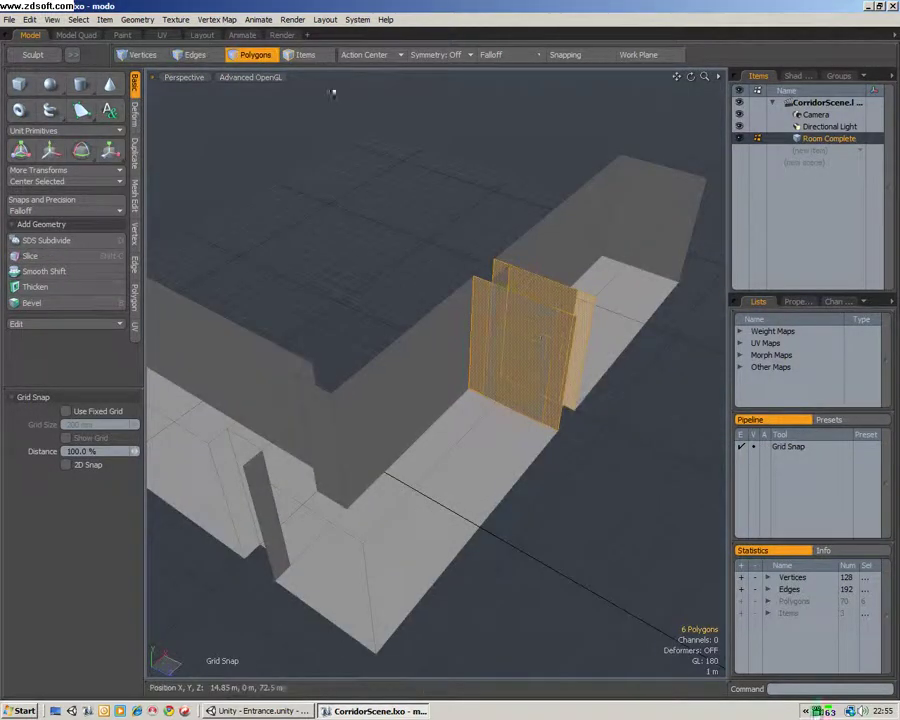
left_click(387, 246)
key("Delete")
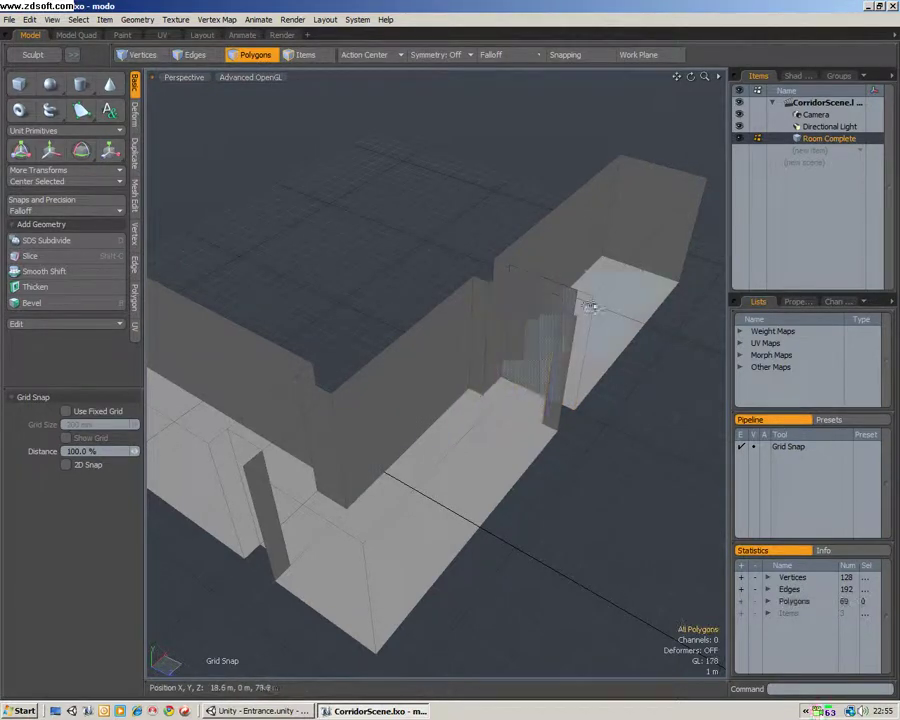
left_click_drag(540, 296, 378, 301, "alt")
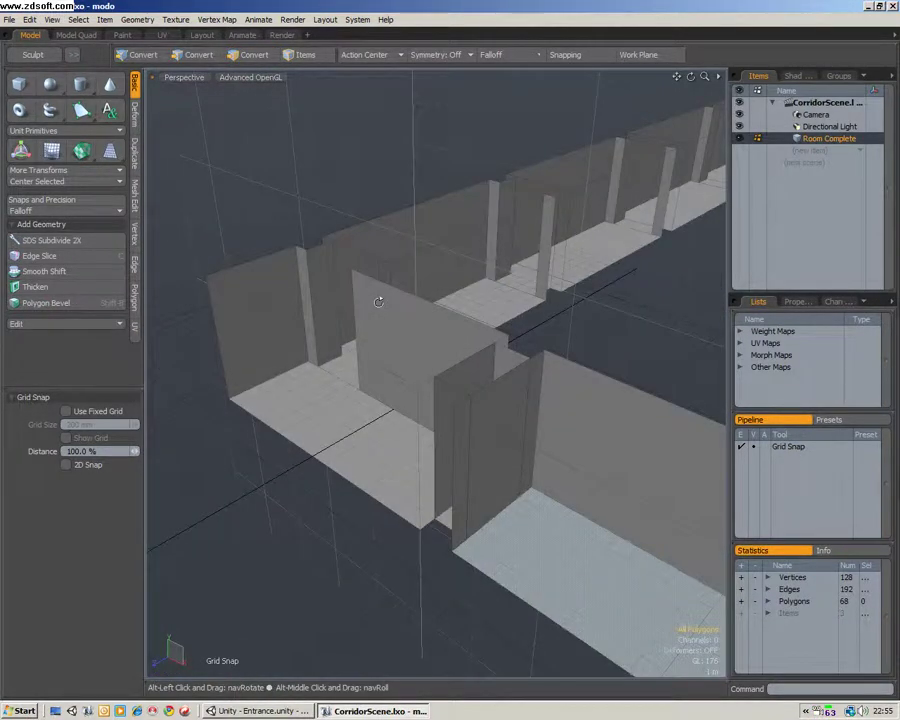
key("Delete")
left_click_drag(490, 415, 384, 512, "alt")
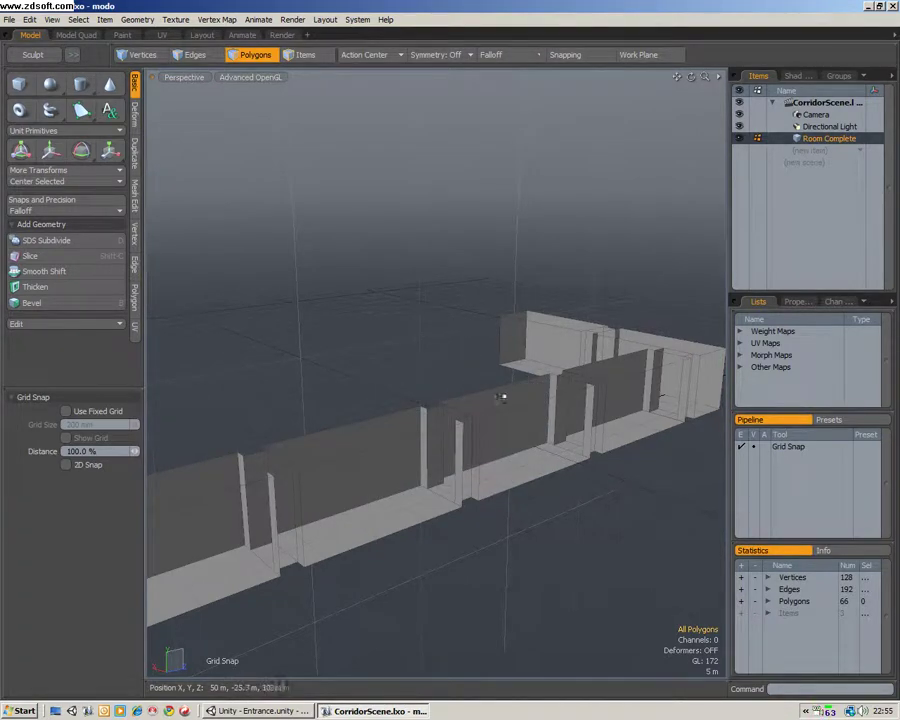
- Save the corridor scene
left_click_drag(502, 397, 359, 127, "alt")
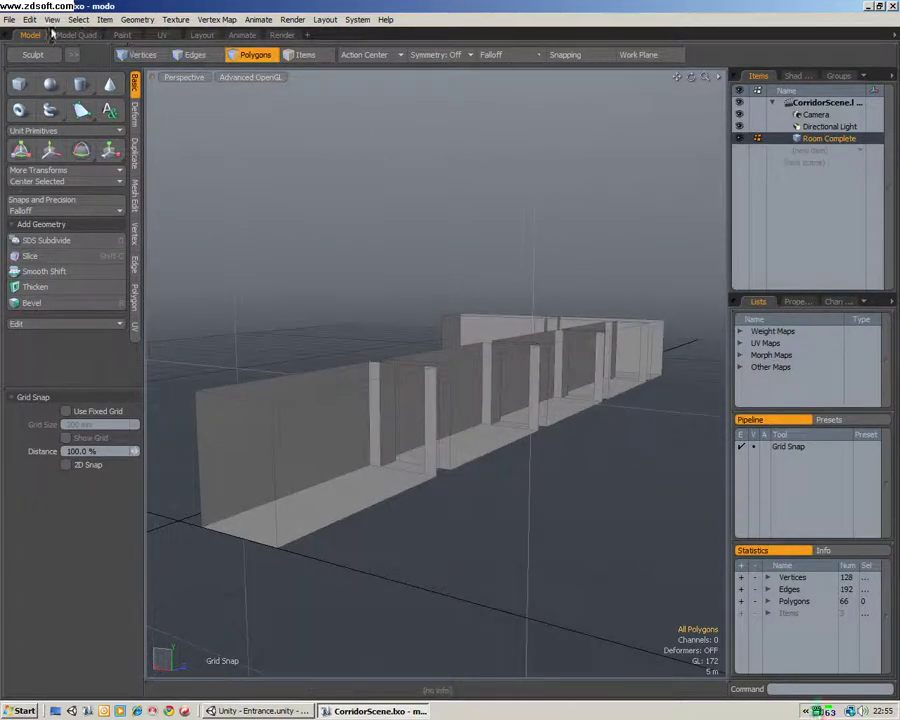
left_click(9, 19)
left_click(43, 256)
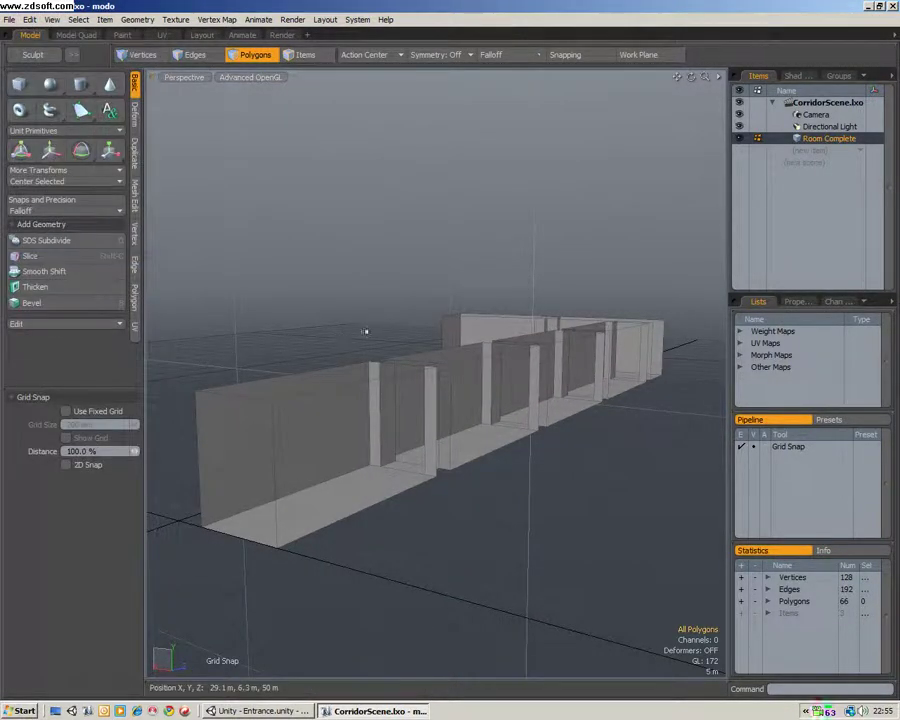
left_click_drag(364, 332, 470, 365, "alt")
left_click_drag(511, 400, 458, 350, "alt")
left_click_drag(405, 365, 368, 354, "alt")
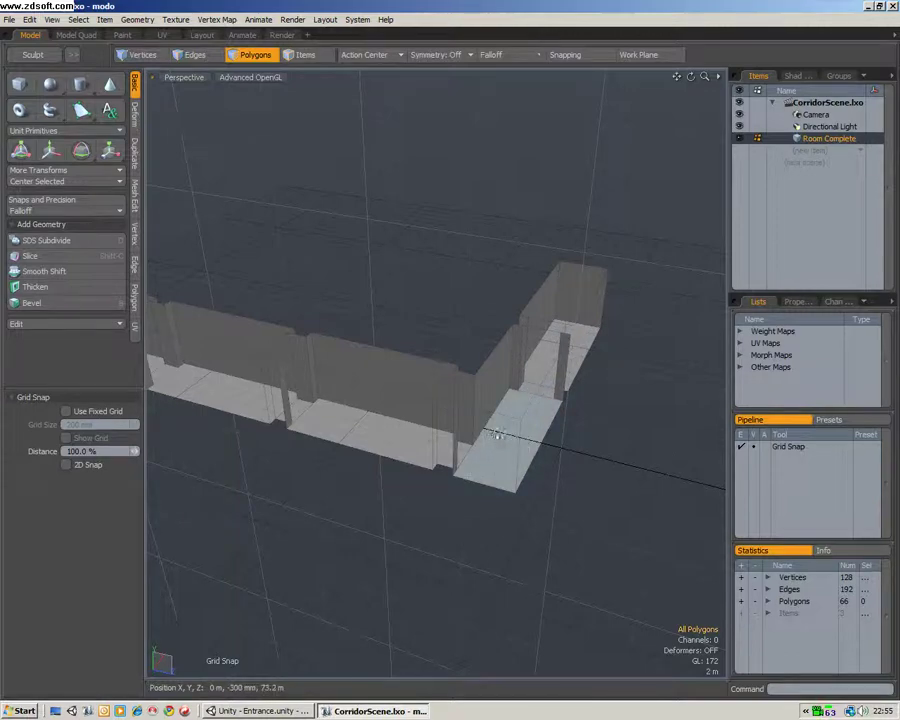
left_click_drag(357, 432, 364, 381, "alt")
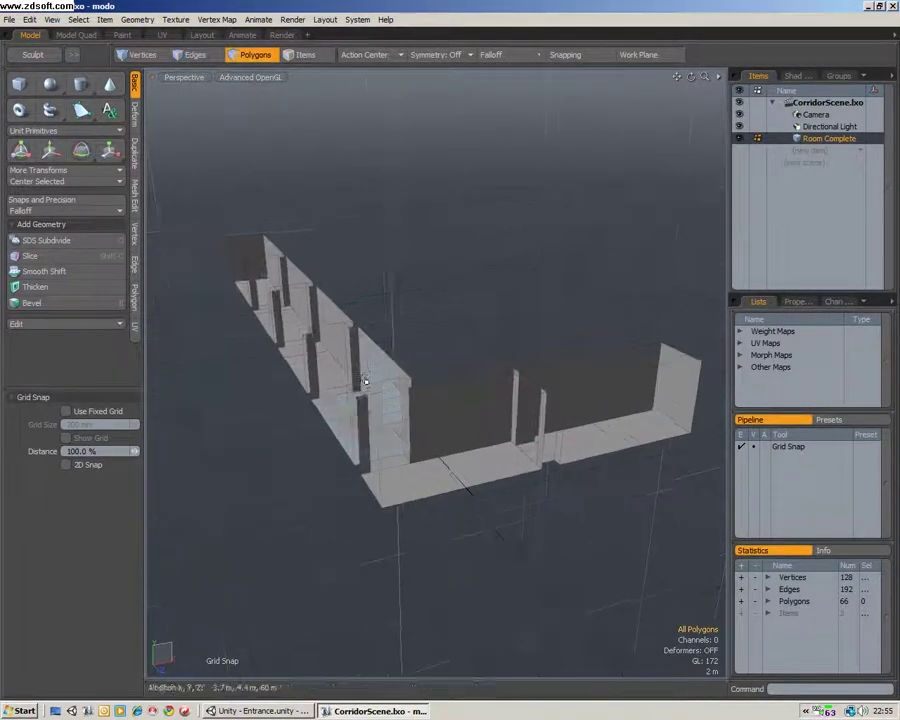